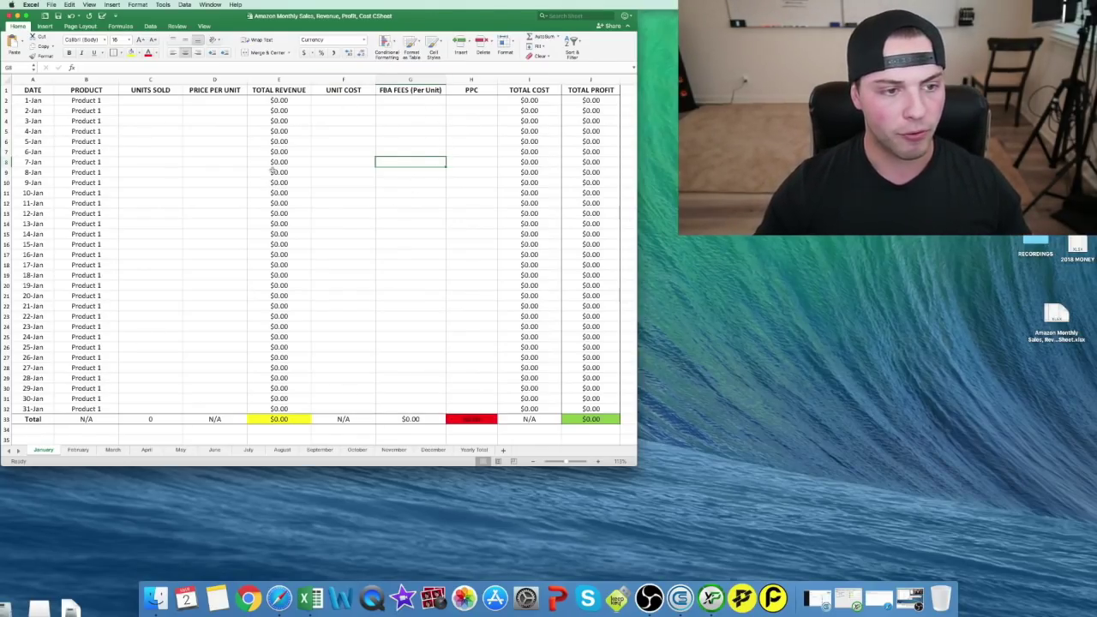
- Enter 10 units sold in the 1-Jan Product 1 row
drag(219, 19, 221, 19)
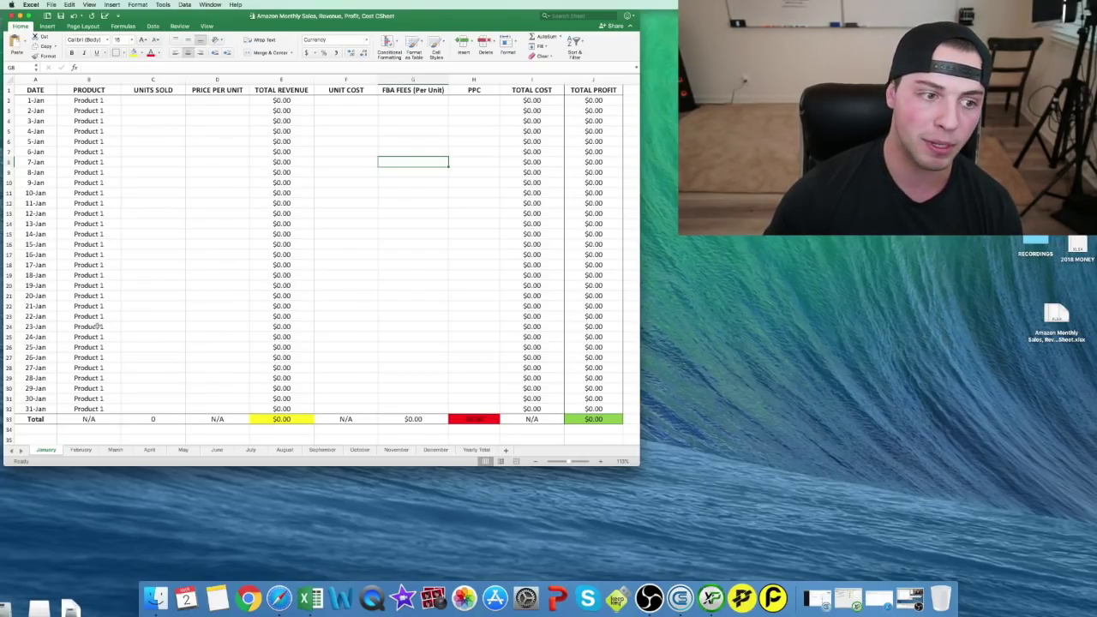
click(128, 111)
click(107, 101)
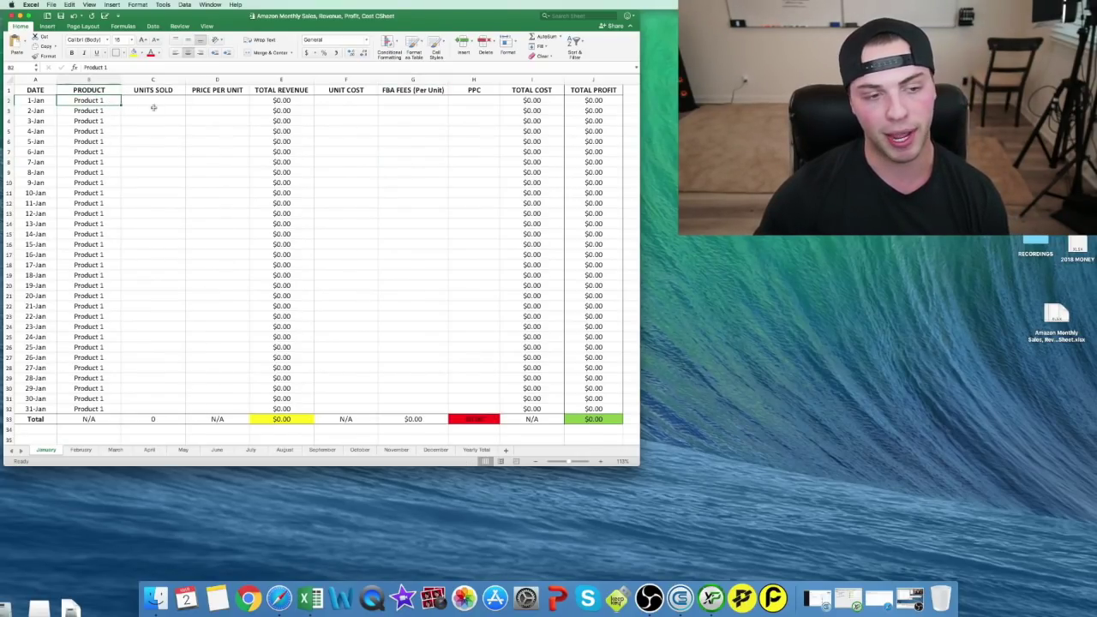
key(Right)
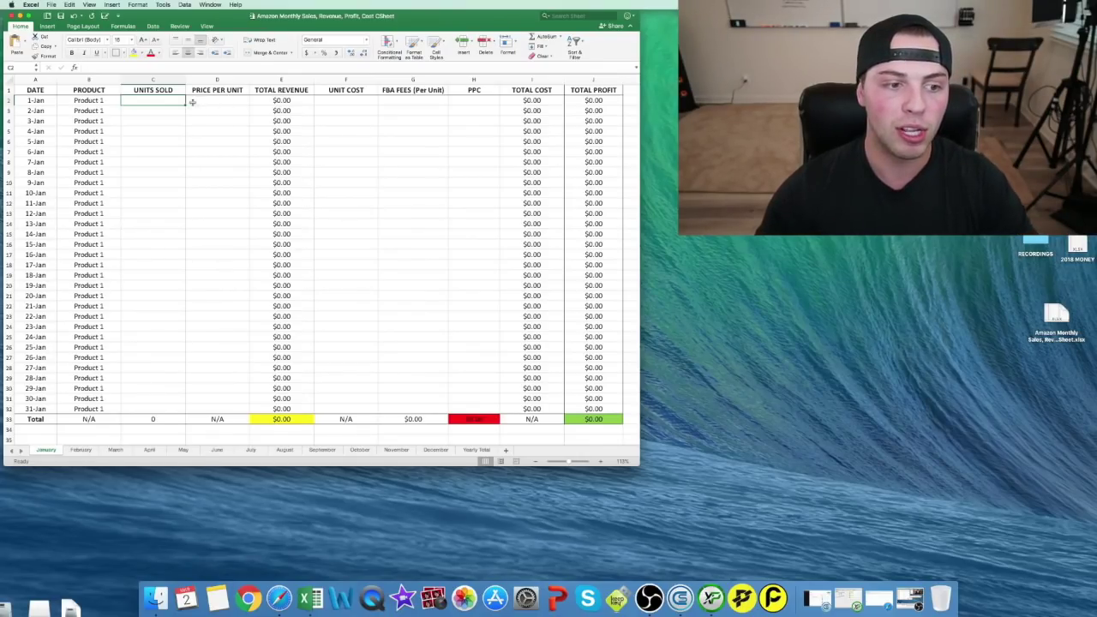
text(10)
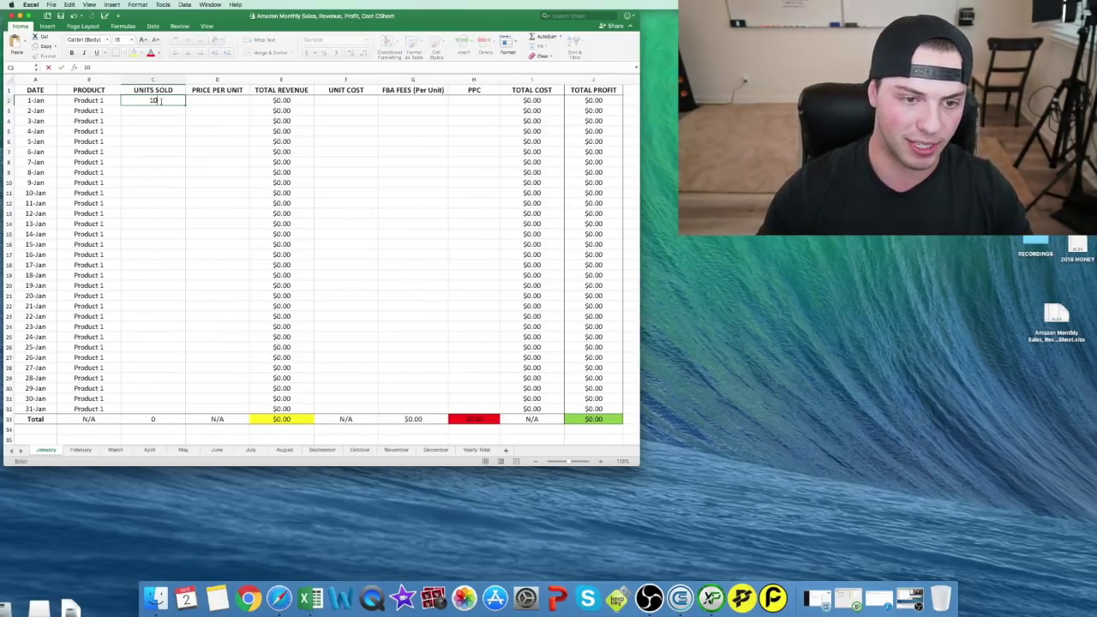
click(203, 103)
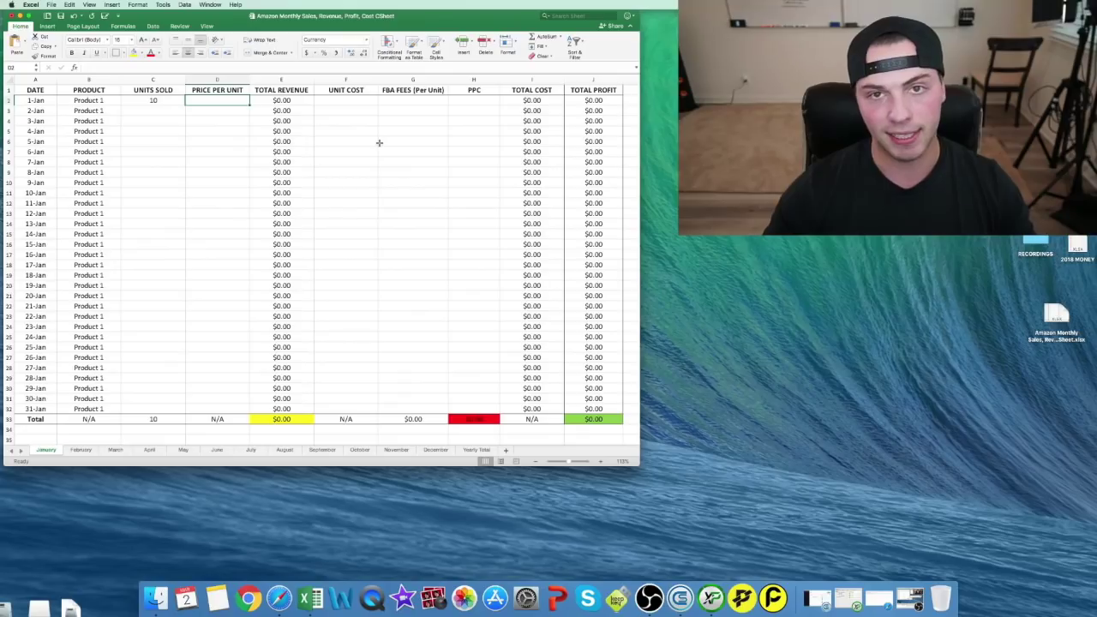
- Set the 1-Jan price per unit to $29.99 and check the =C2*D2 revenue formula
text(29.99)
key(Return)
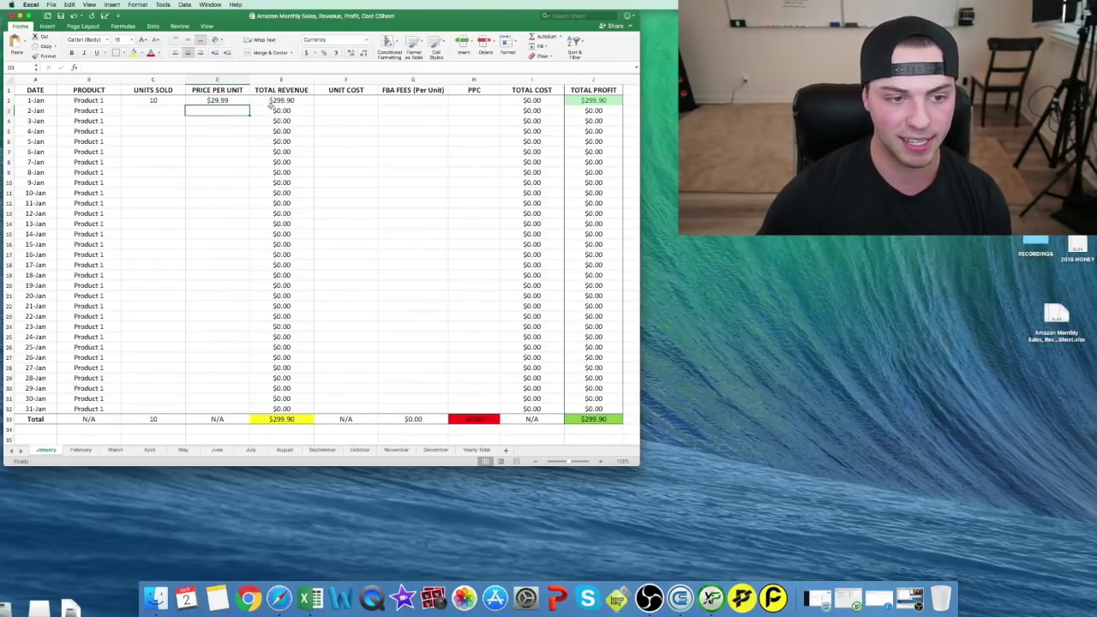
click(295, 101)
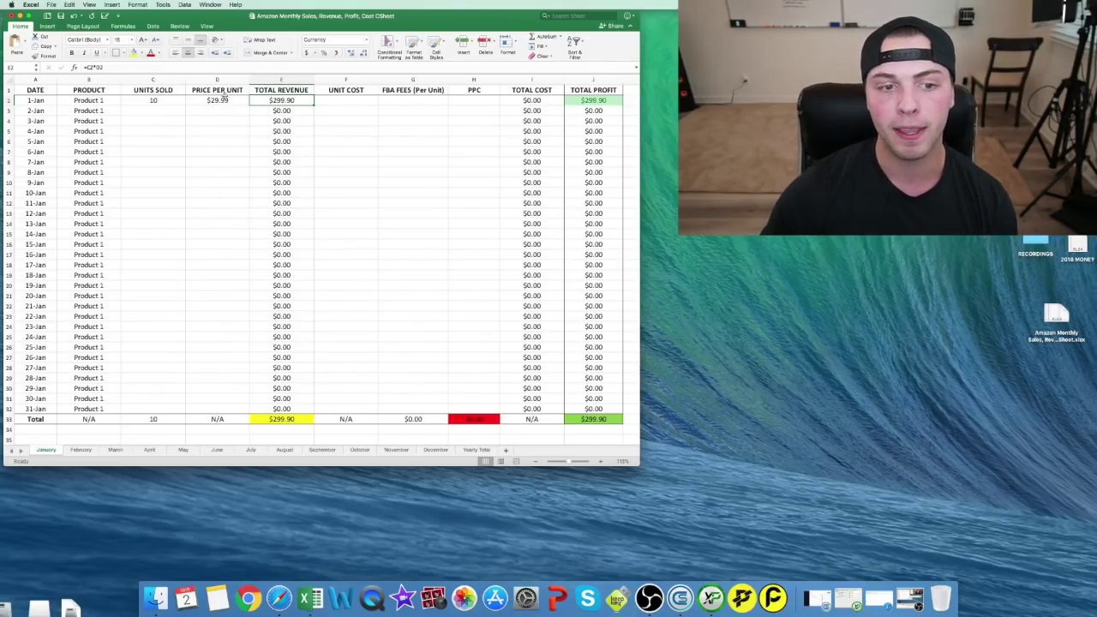
click(345, 102)
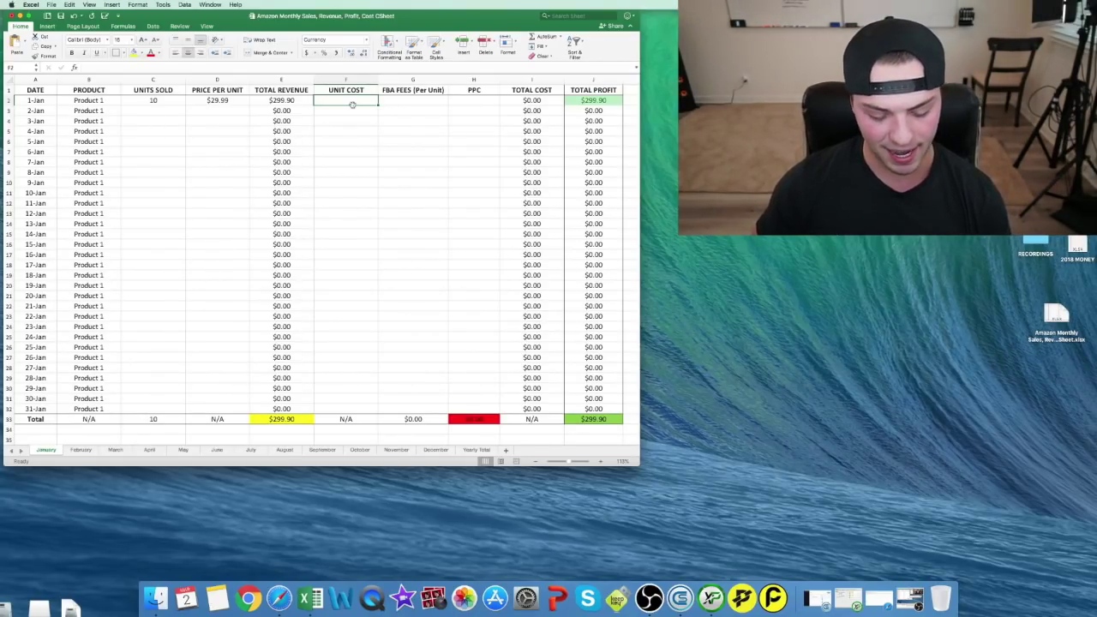
- Enter a $5.00 unit cost for 1-Jan, making total cost $50.00 and profit $249.90
text(5)
key(Return)
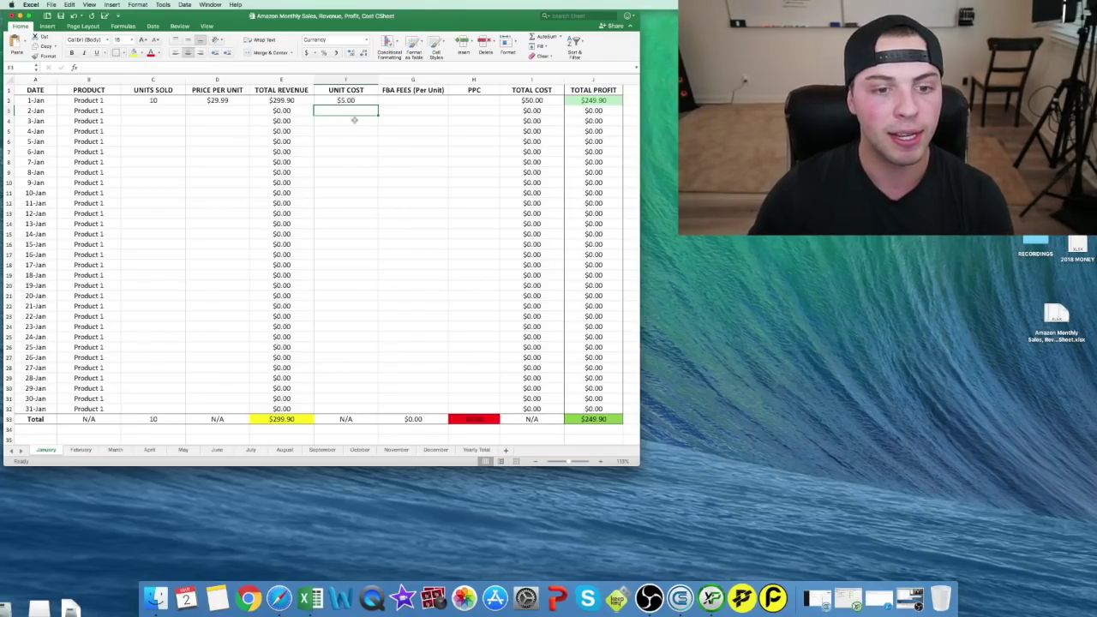
click(412, 100)
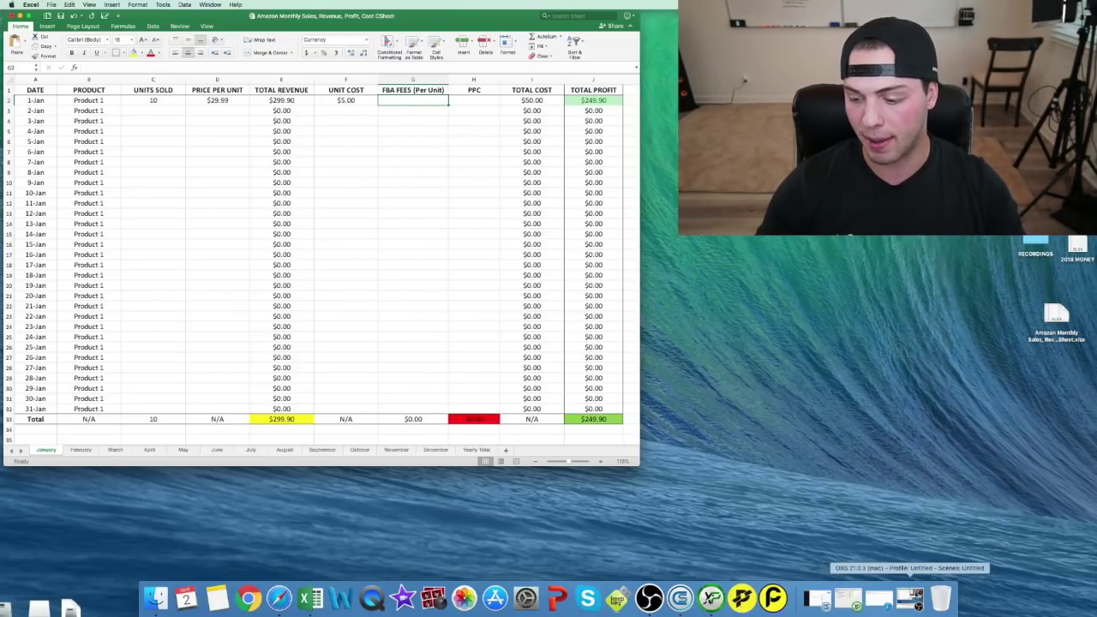
- Return to the browser and open the Amazon FBA Revenue Calculator from the Google results
click(879, 599)
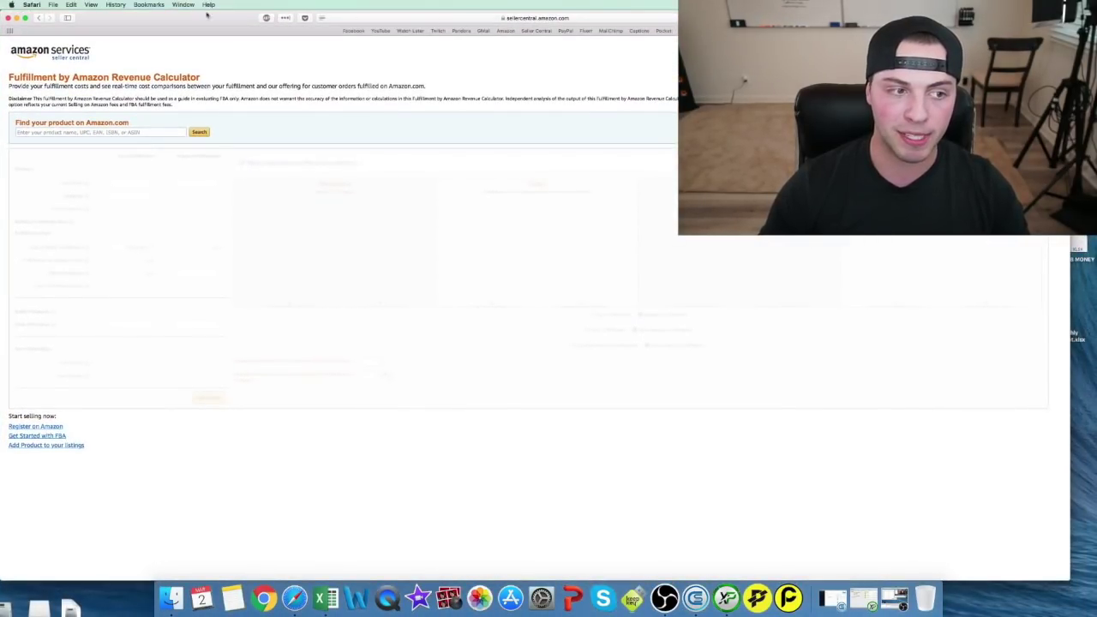
click(38, 18)
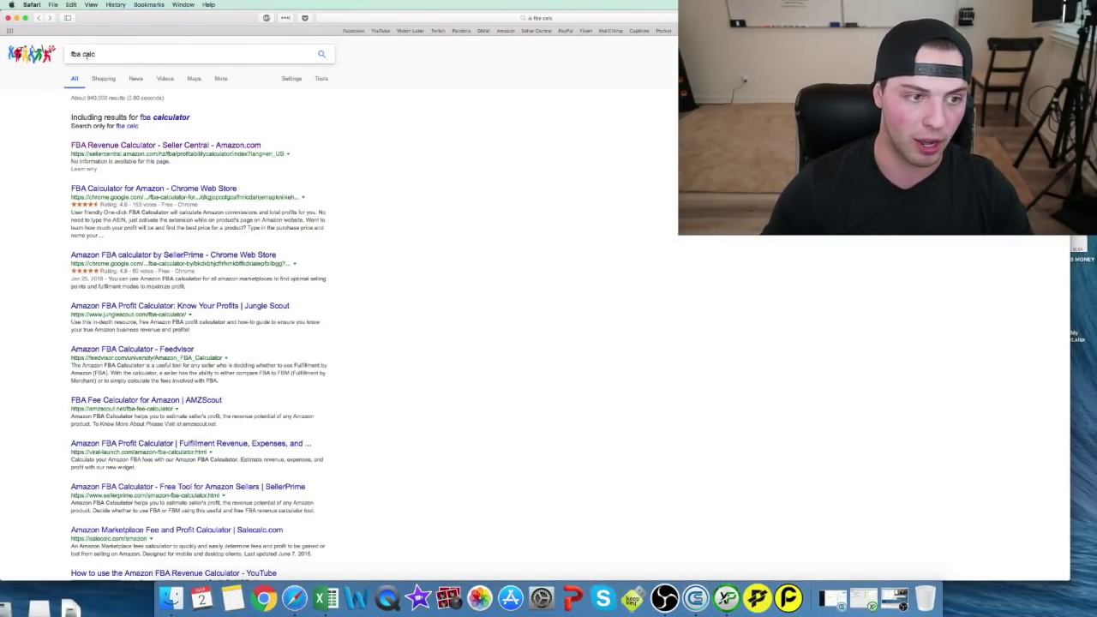
click(148, 148)
key(F1)
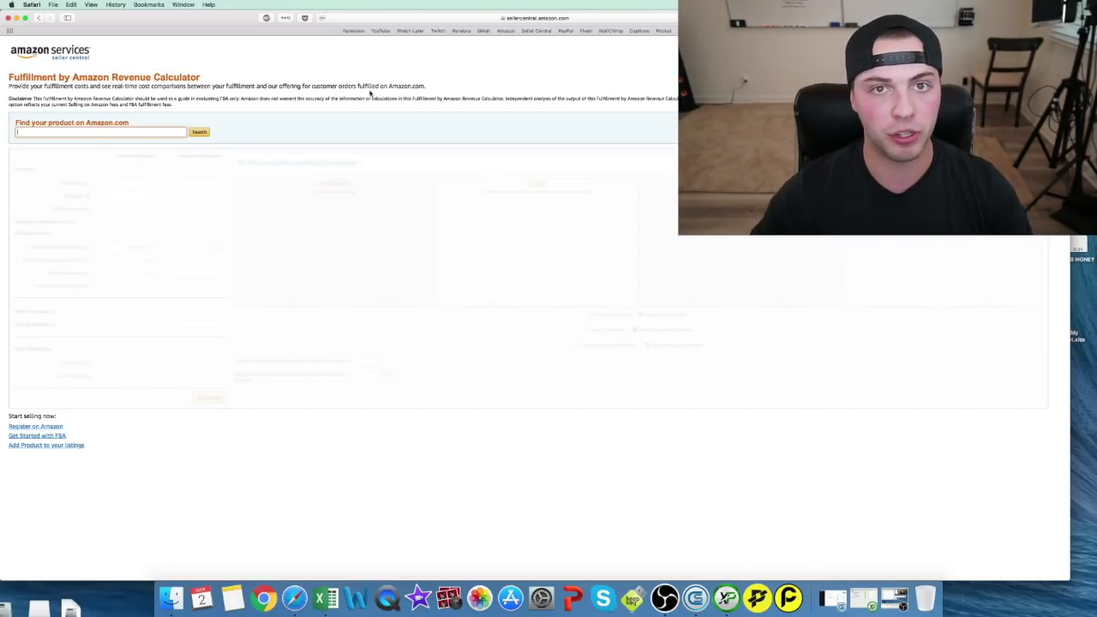
- Search the calculator for 'camping himmock' and choose the Winner Outfitters hammock
text(camping hi)
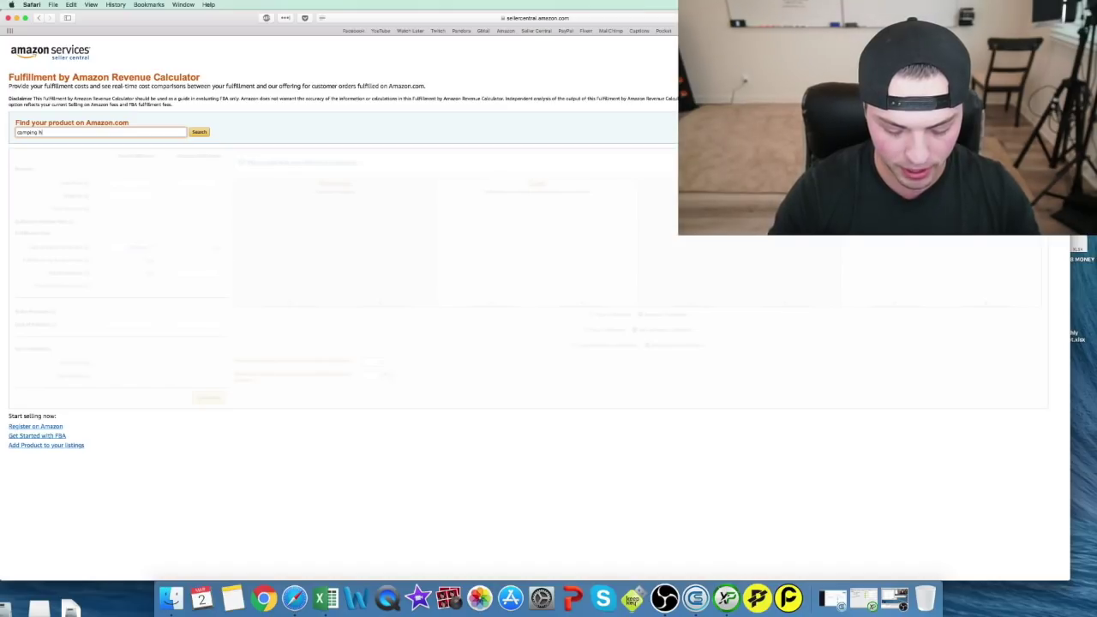
text(mmock)
key(Return)
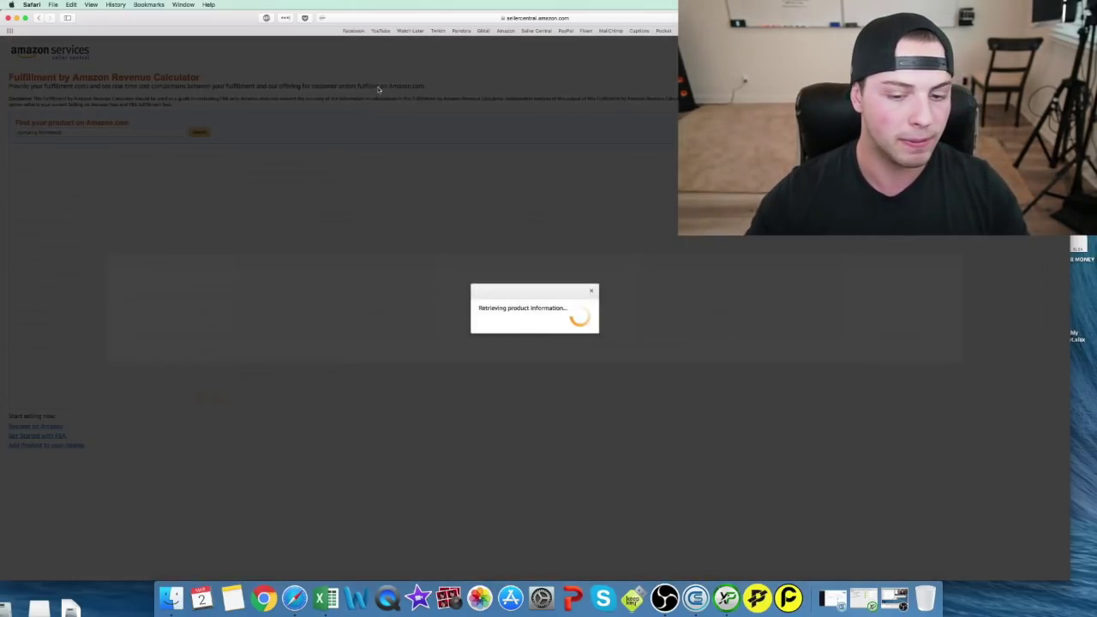
key(XF86MonBrightnessUp)
click(206, 342)
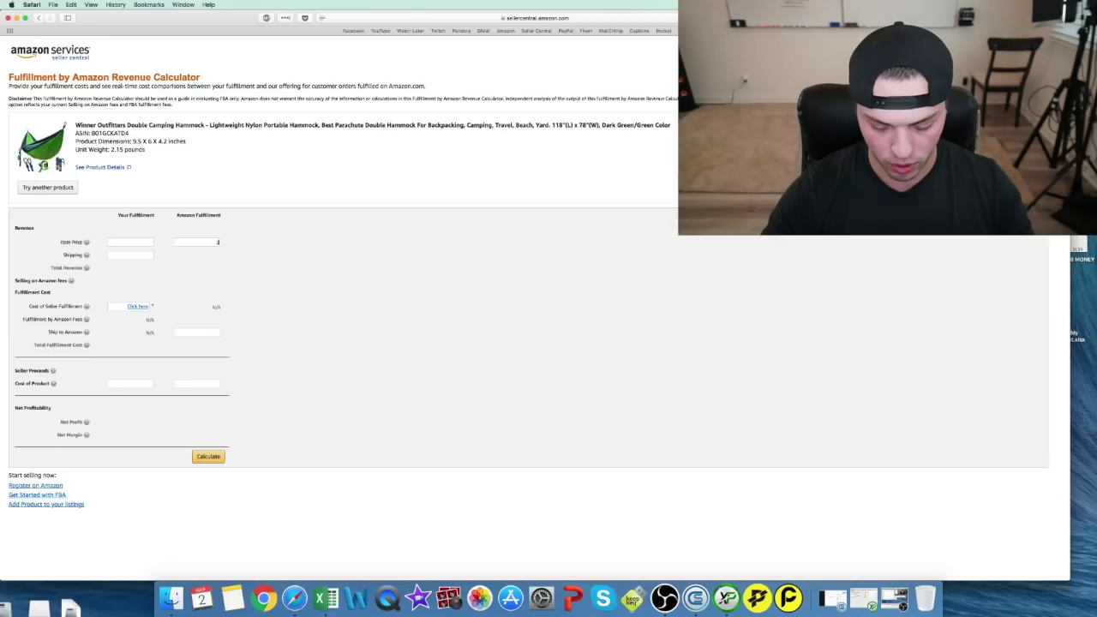
- Calculate fees for the hammock at a $29.99 item price and review the $4.50 selling fees
text(29.99)
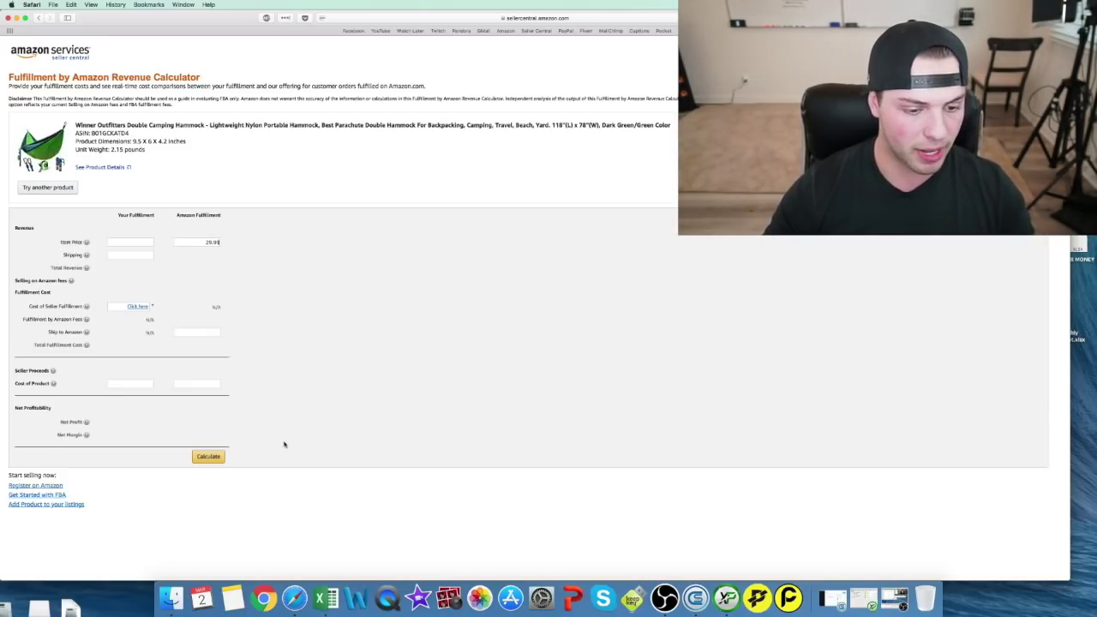
click(208, 456)
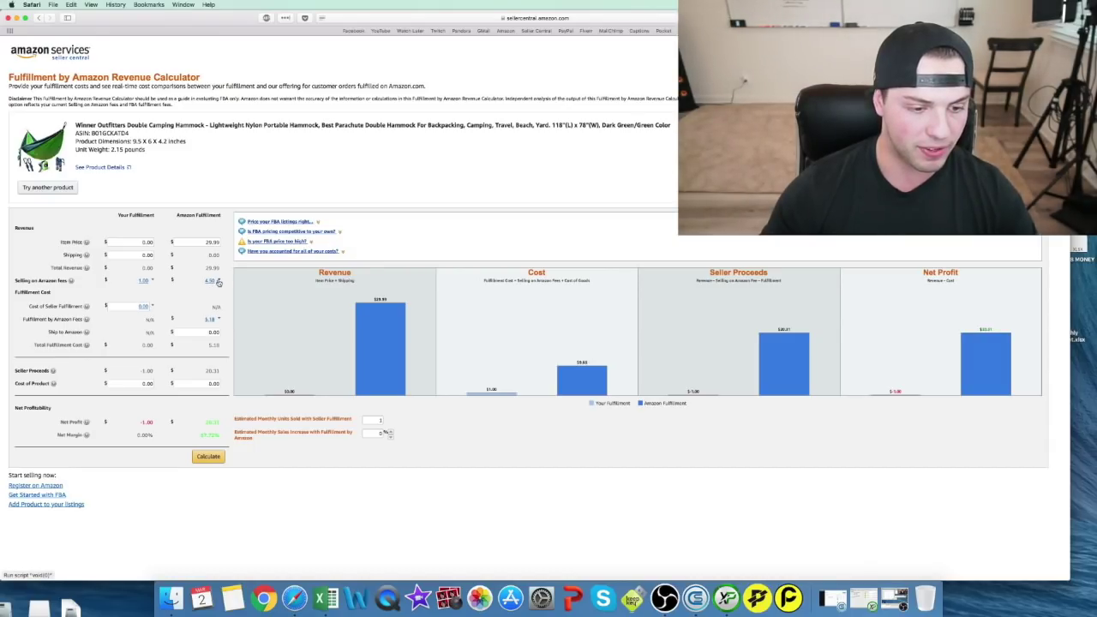
click(218, 282)
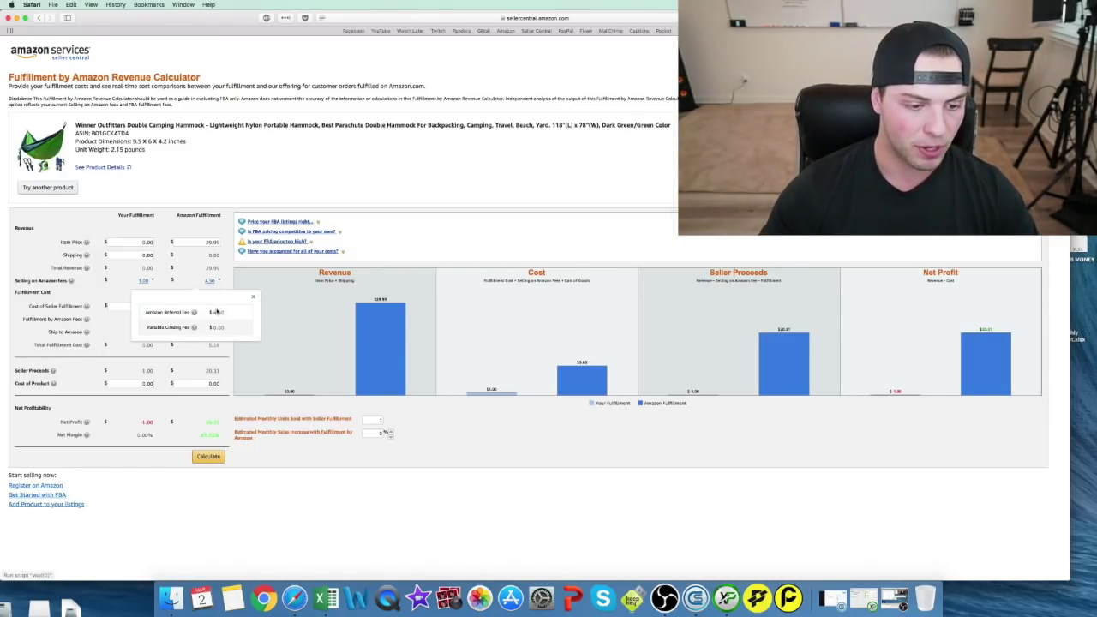
click(218, 280)
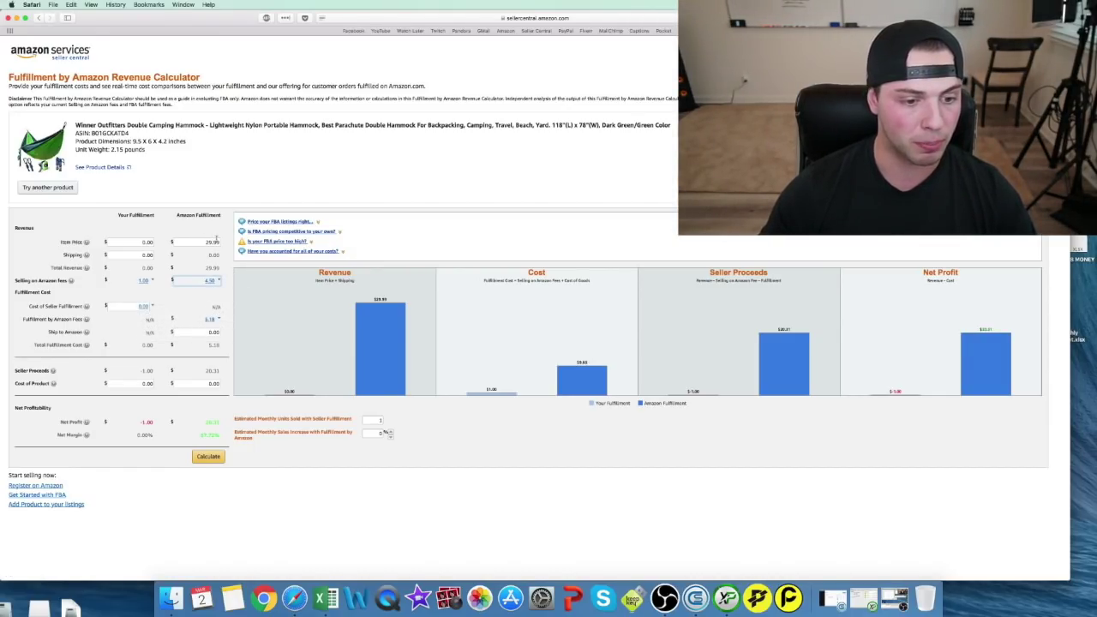
- Review the $5.18 FBA fees breakdown, then close the calculator and return to Excel
click(217, 322)
click(212, 323)
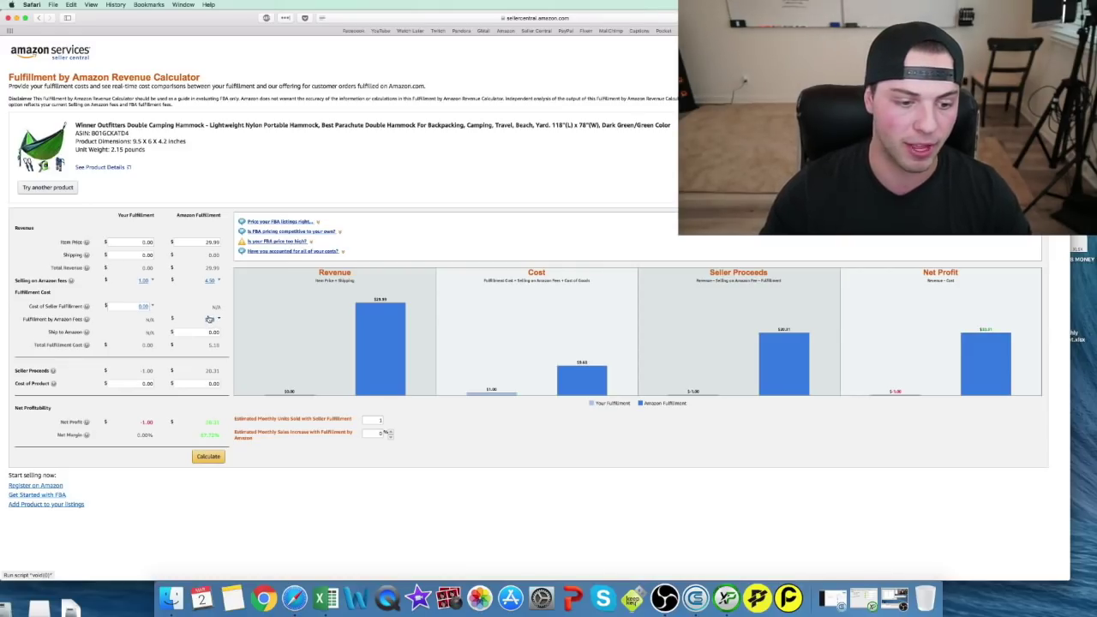
click(219, 322)
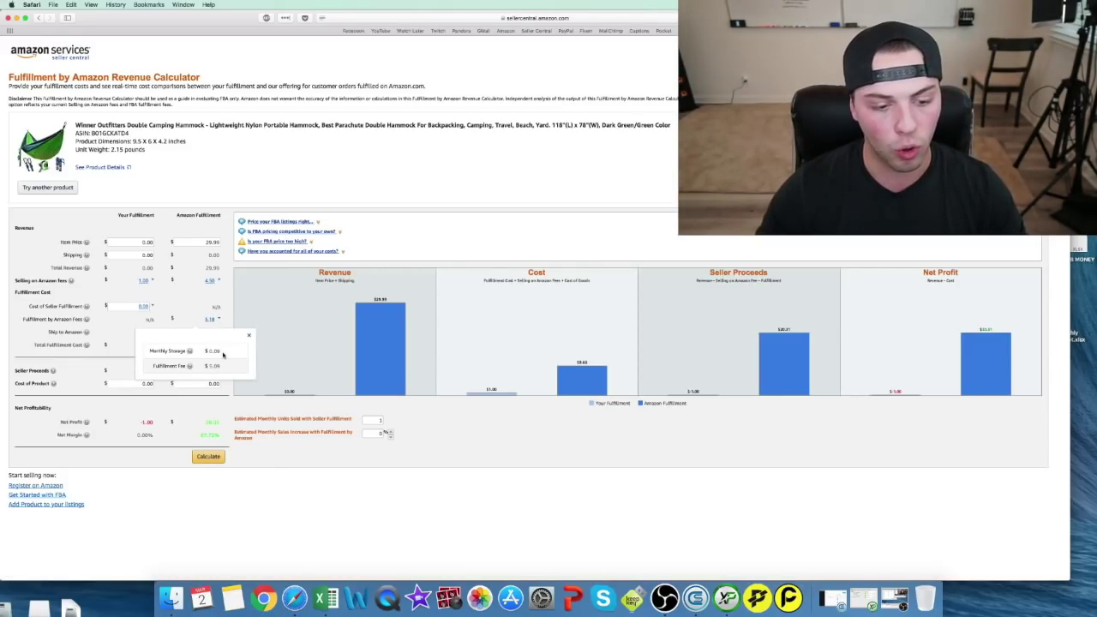
click(360, 159)
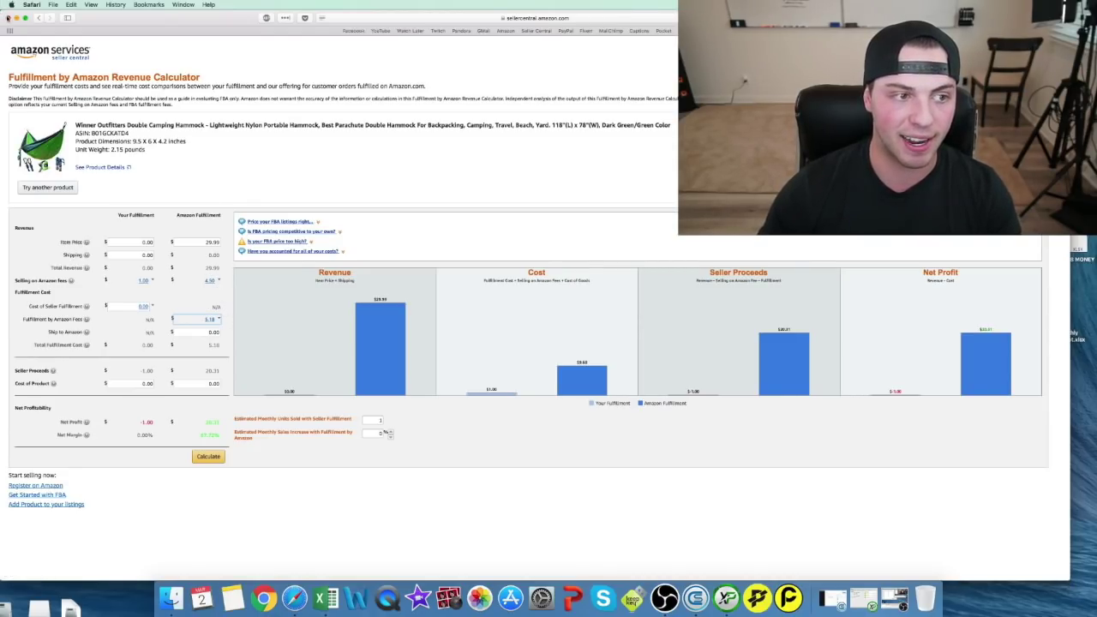
click(7, 17)
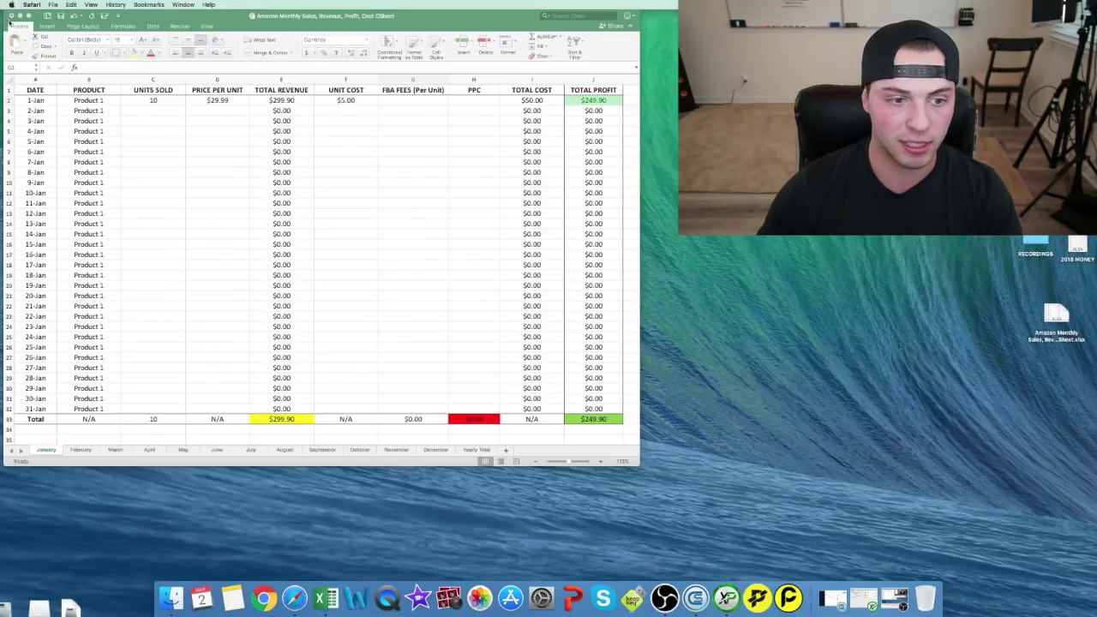
click(416, 100)
- Enter a $9.68 FBA fee and $10 PPC cost in the 1-Jan row
text(9.68)
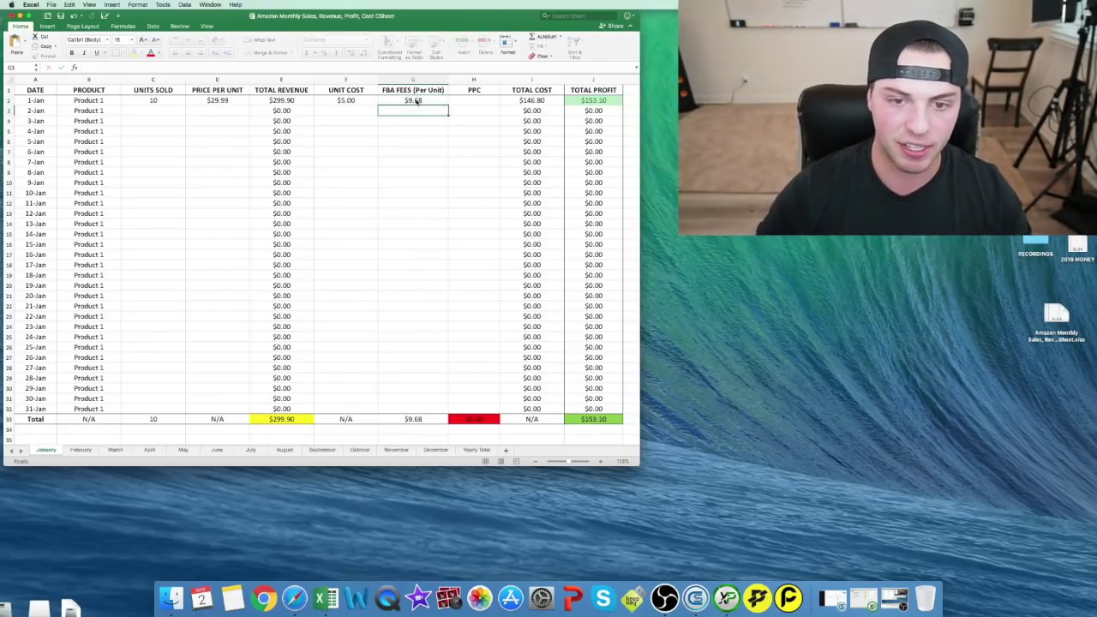
key(Tab)
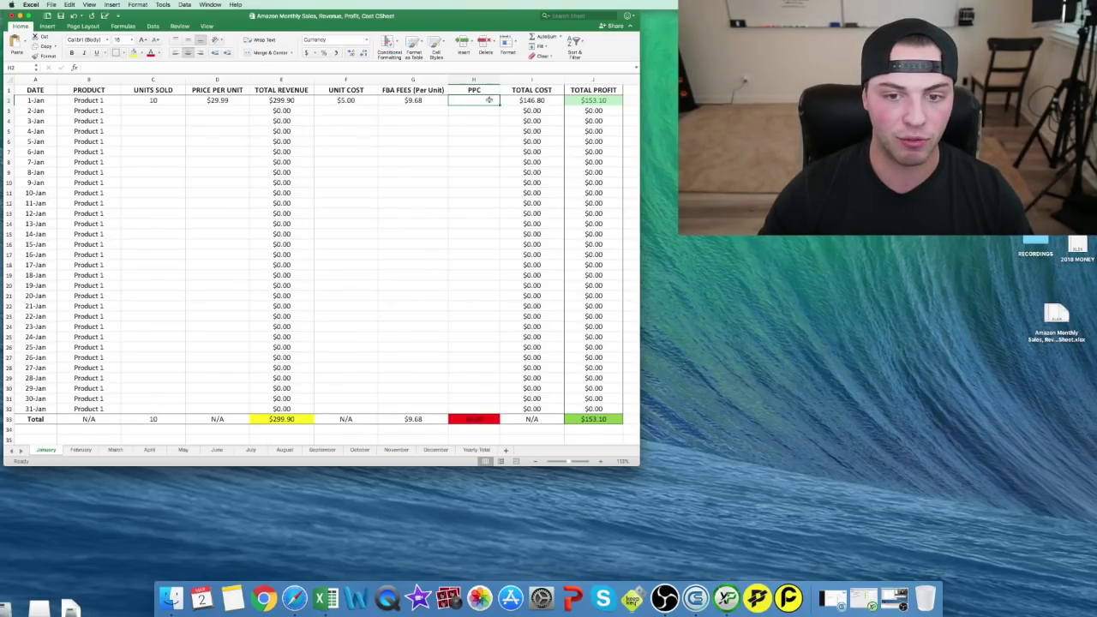
text(10)
key(Return)
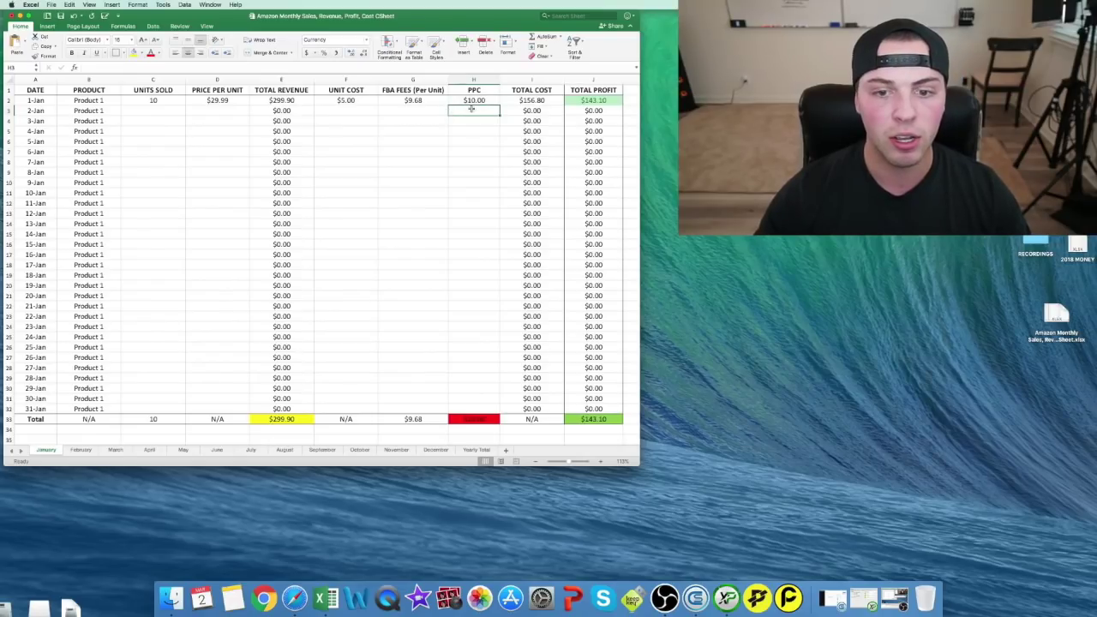
- Inspect the 1-Jan total cost and total profit formulas and the cells they reference
click(552, 101)
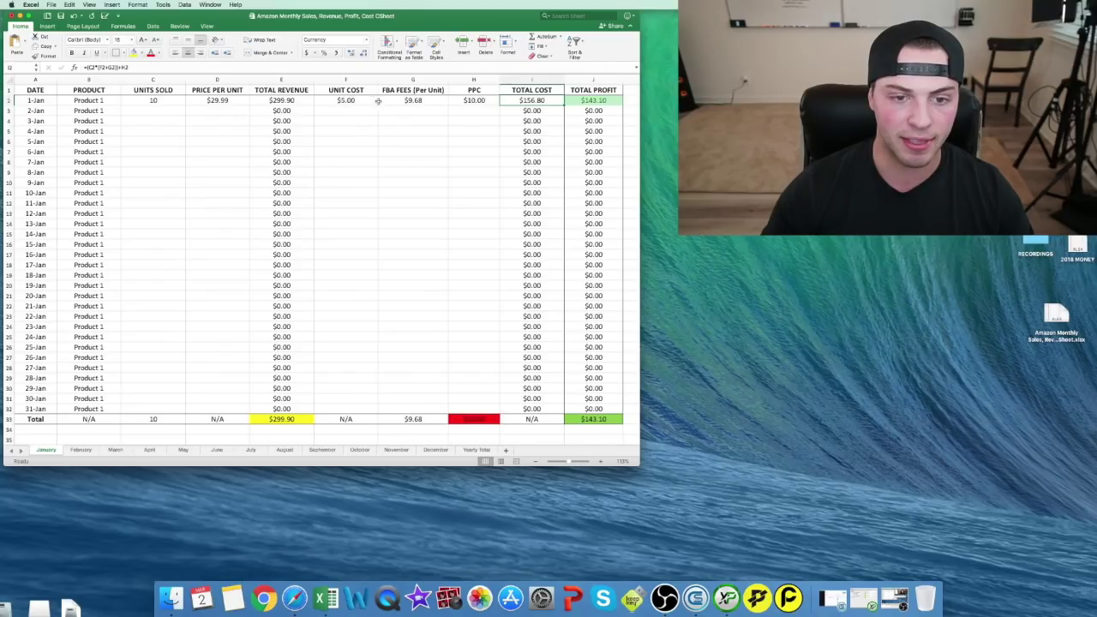
click(153, 100)
click(479, 101)
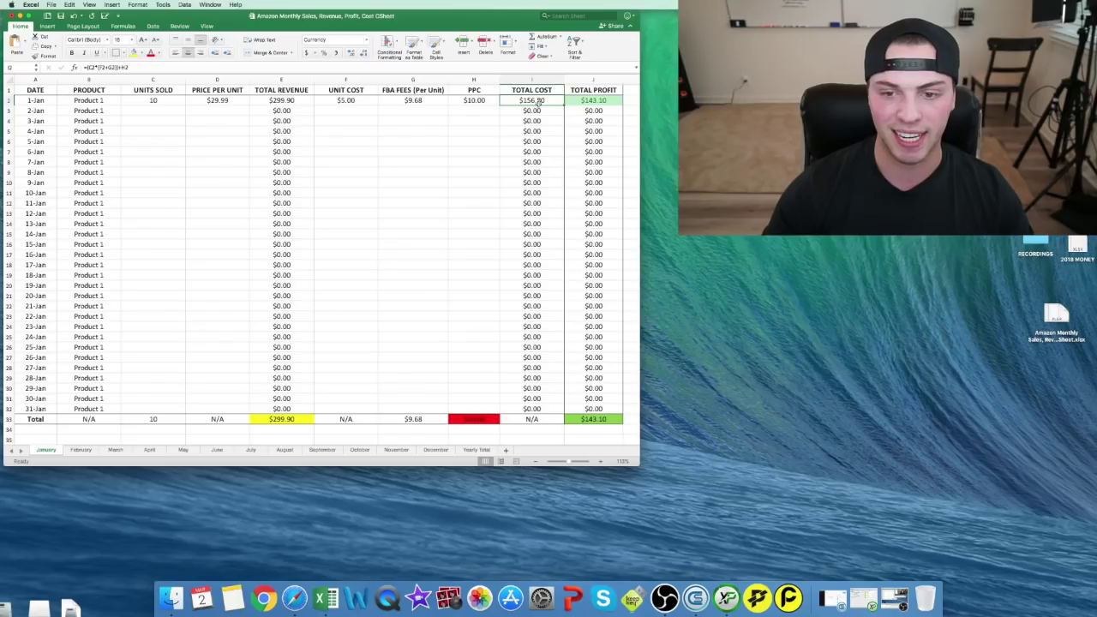
click(611, 101)
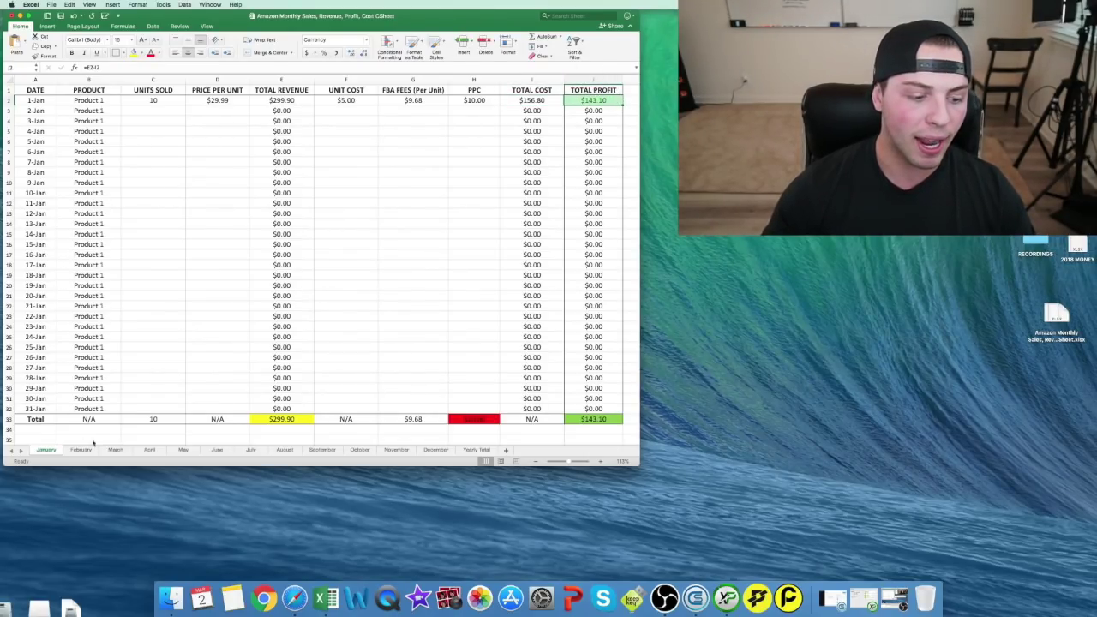
- Check the SUM totals for profit, PPC, revenue and units, then view the February and March sheets
click(593, 419)
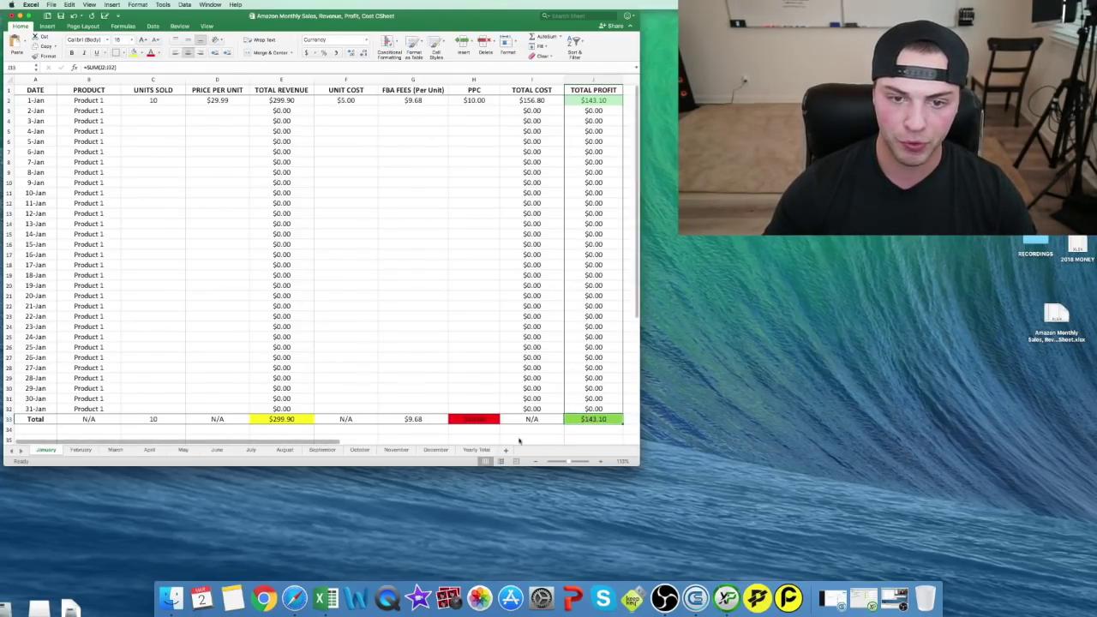
click(465, 420)
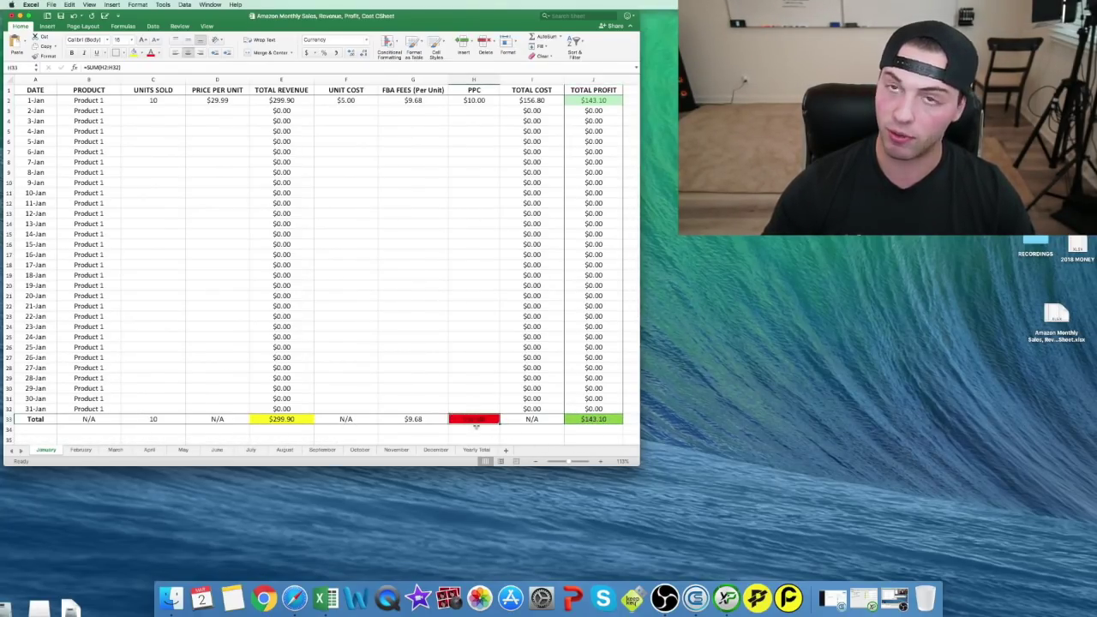
click(291, 419)
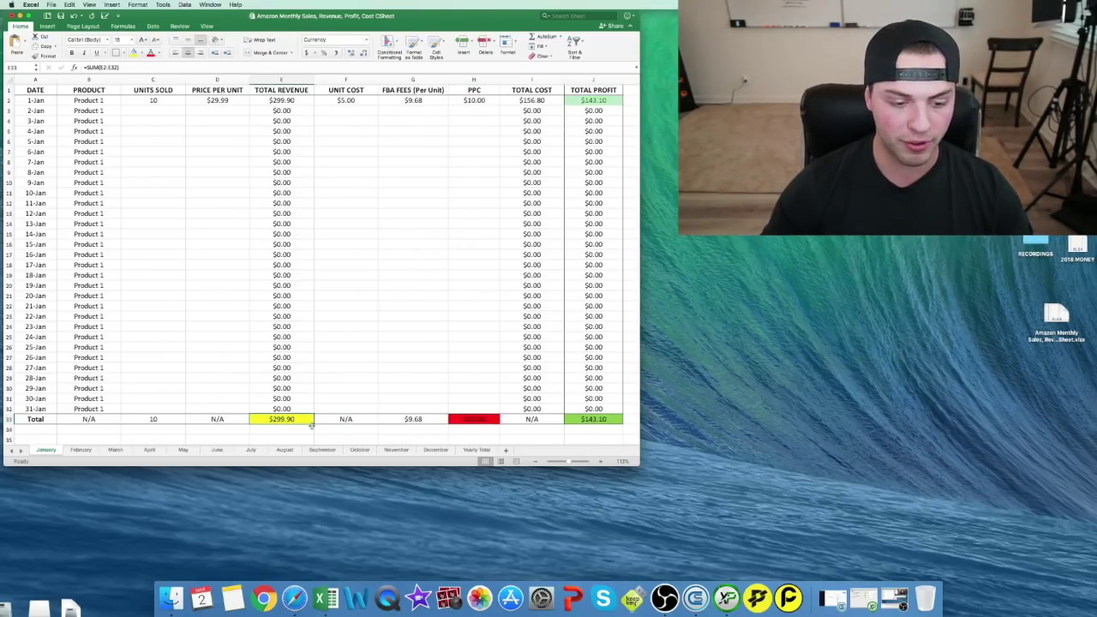
click(158, 419)
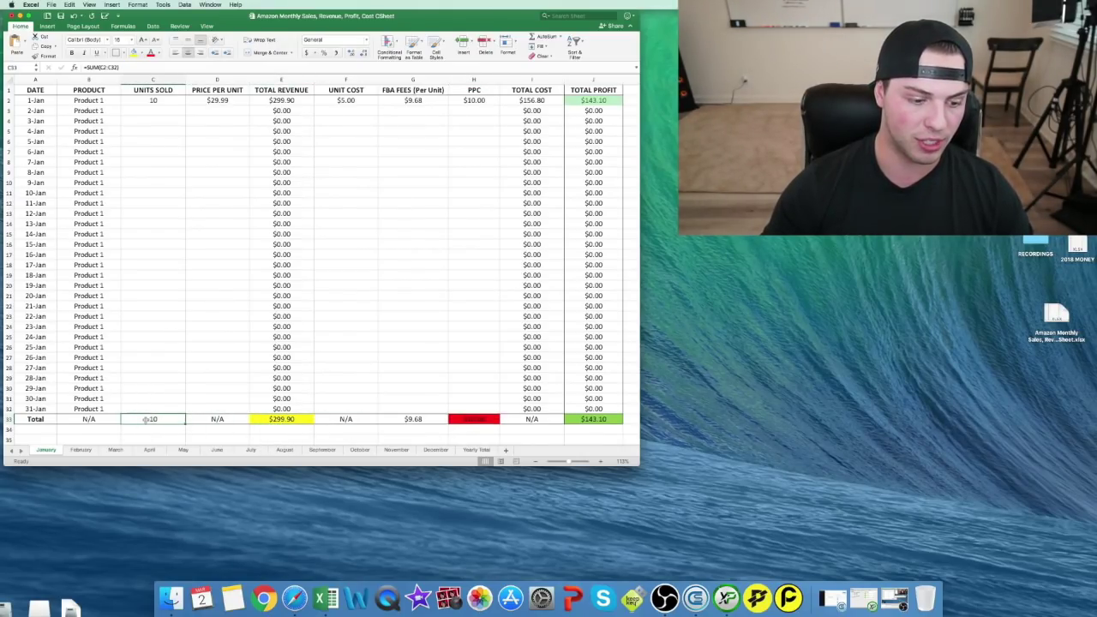
click(80, 450)
click(115, 449)
click(149, 450)
click(115, 450)
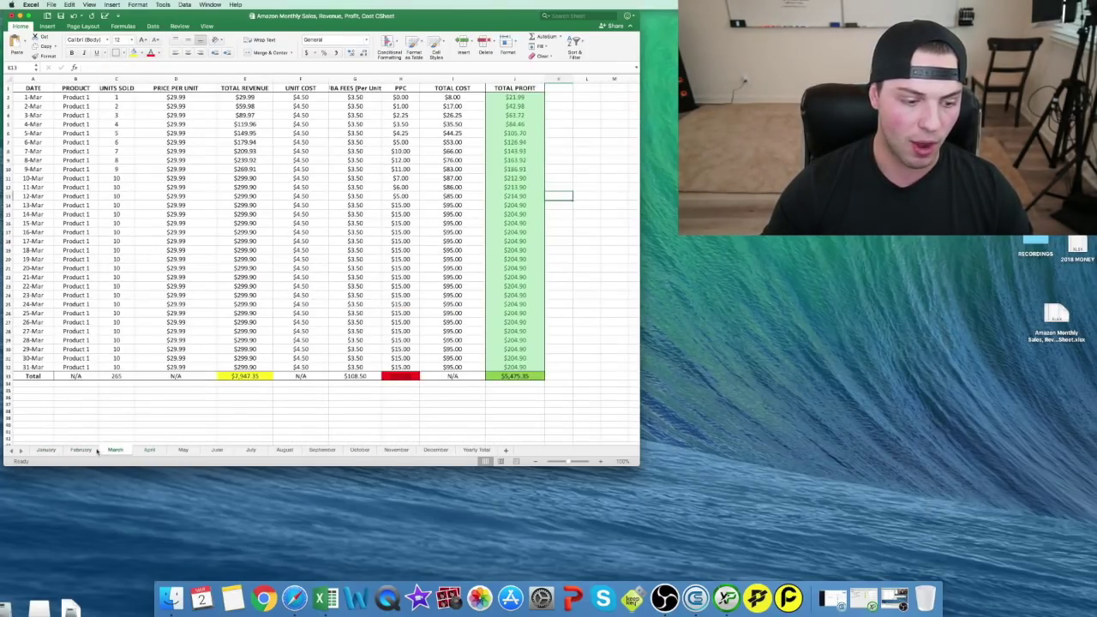
click(81, 449)
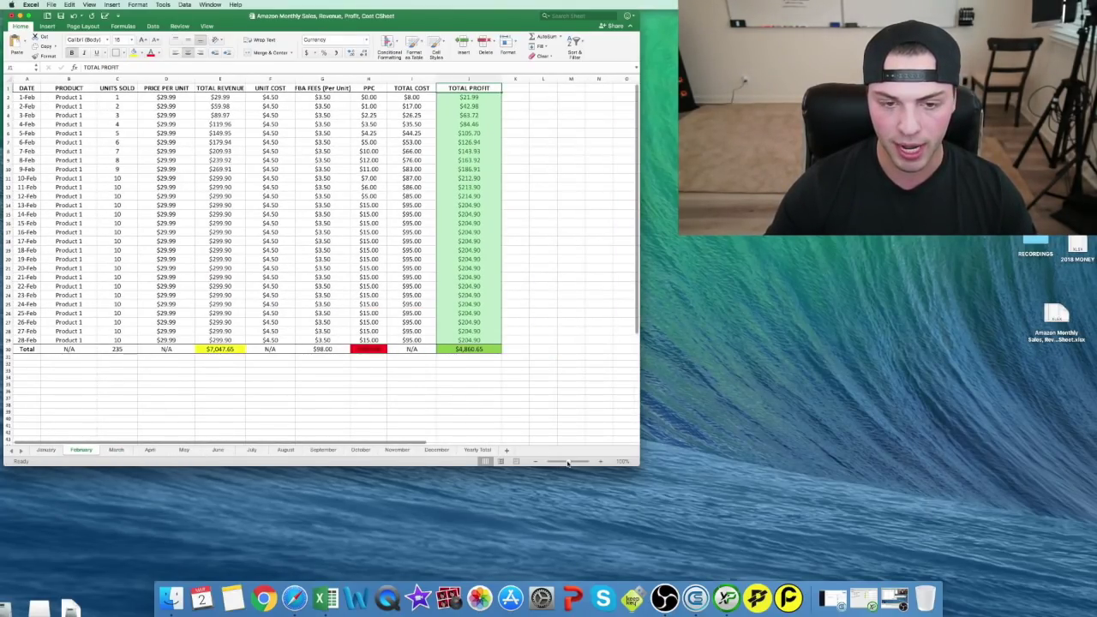
mouse_move(567, 463)
mouse_down()
mouse_move(587, 463)
mouse_move(566, 461)
mouse_up()
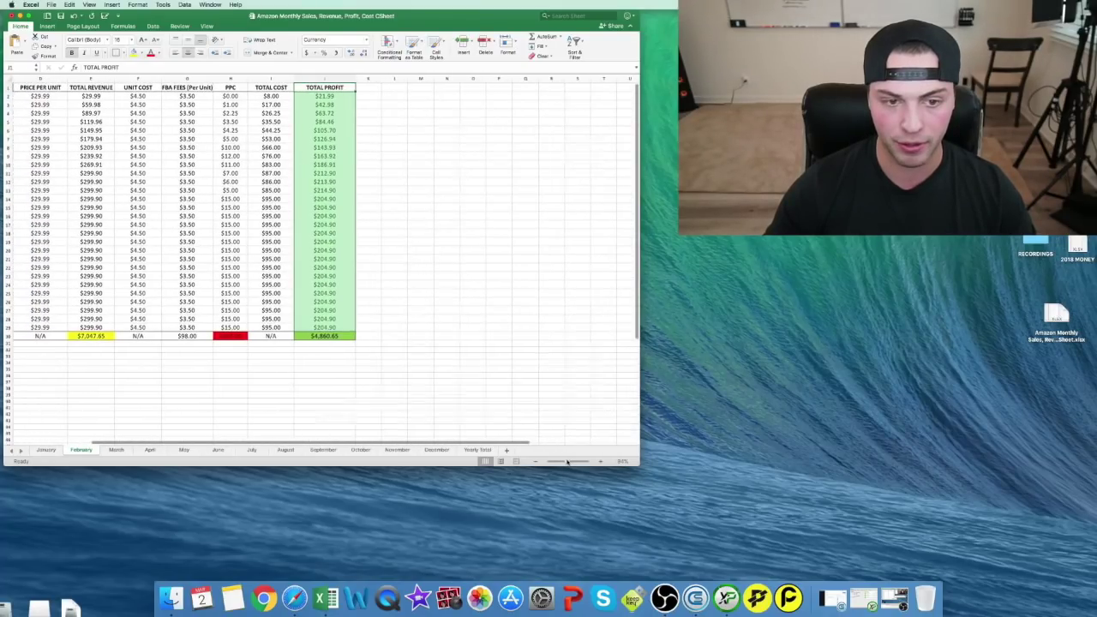
scroll(545, 348, up, 5)
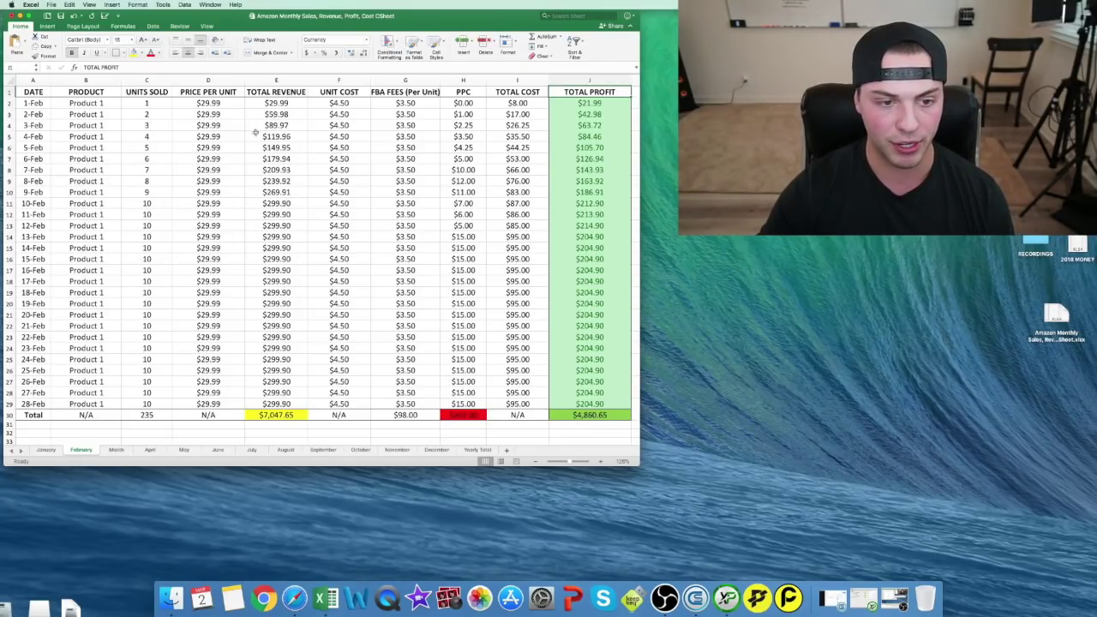
click(279, 79)
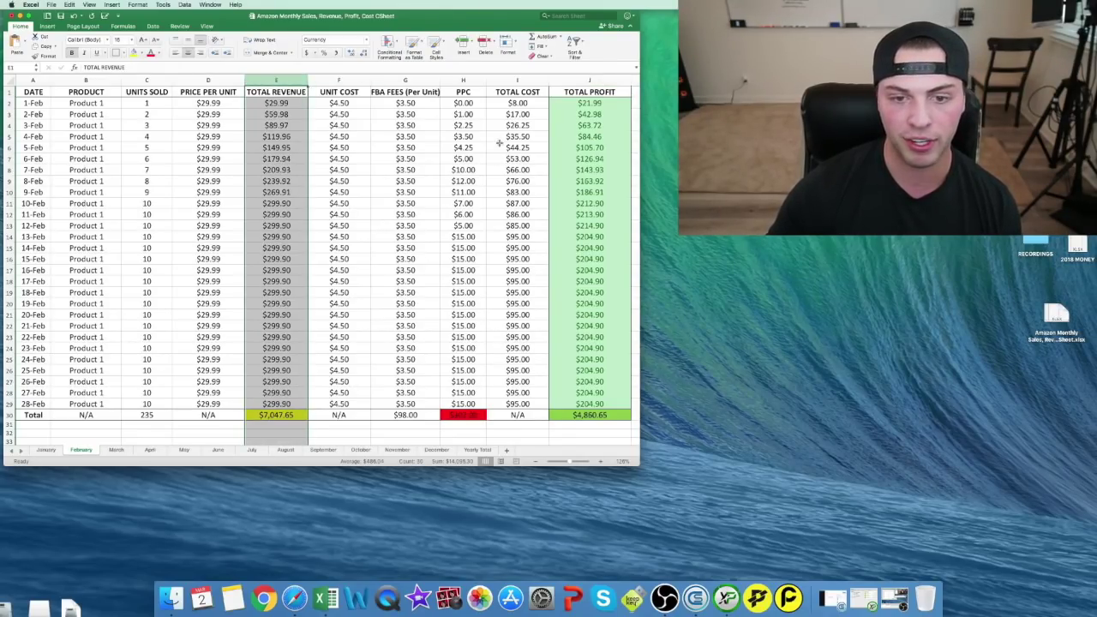
click(519, 80)
click(584, 81)
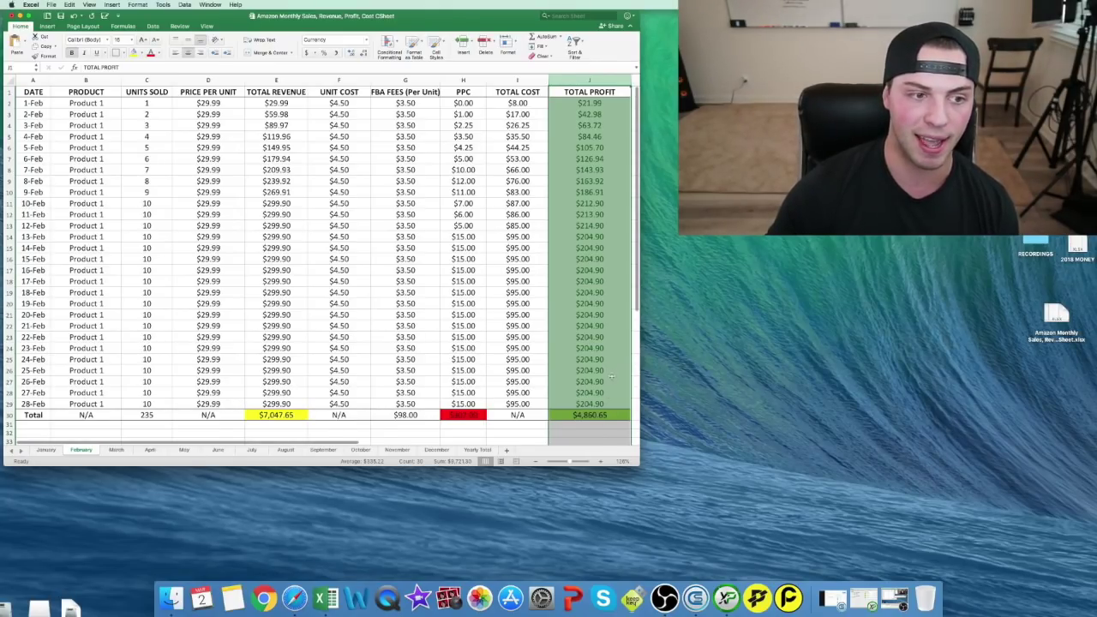
click(519, 114)
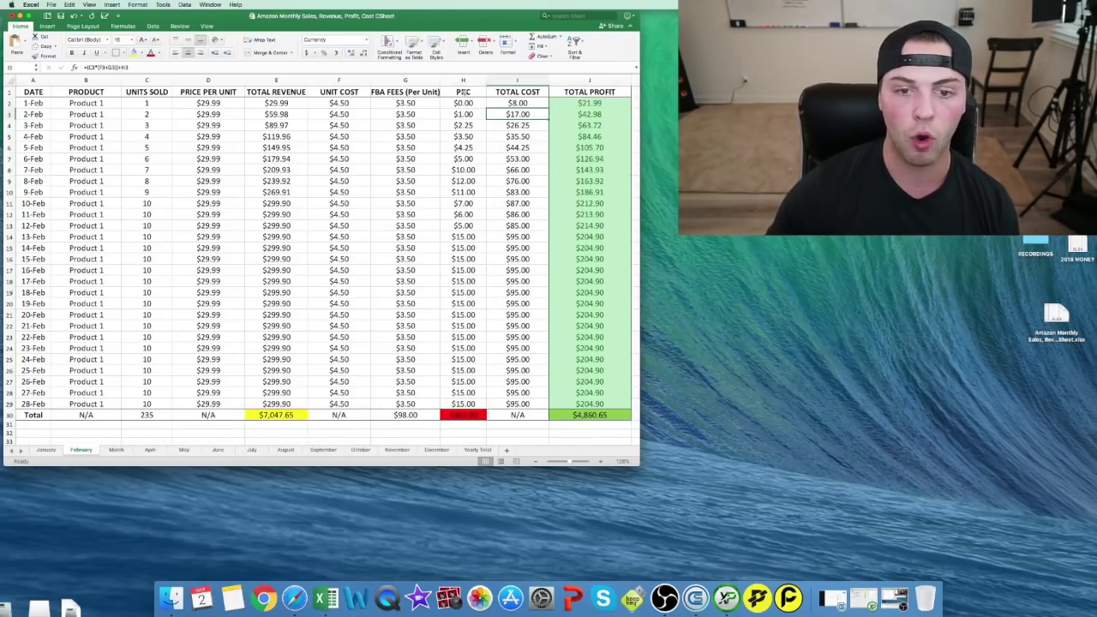
click(460, 103)
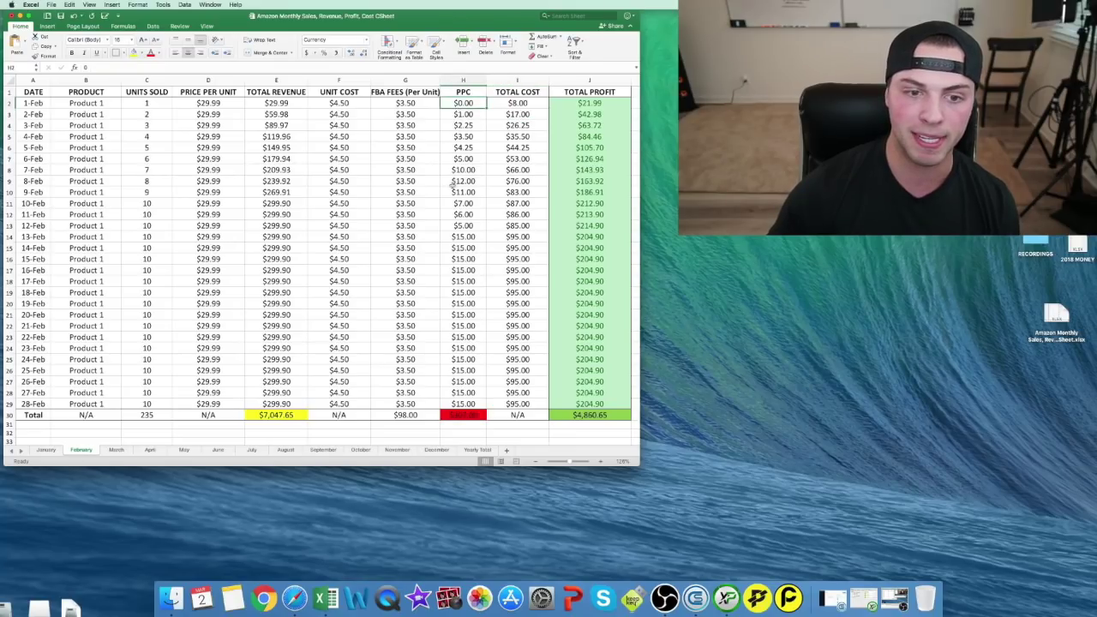
click(418, 104)
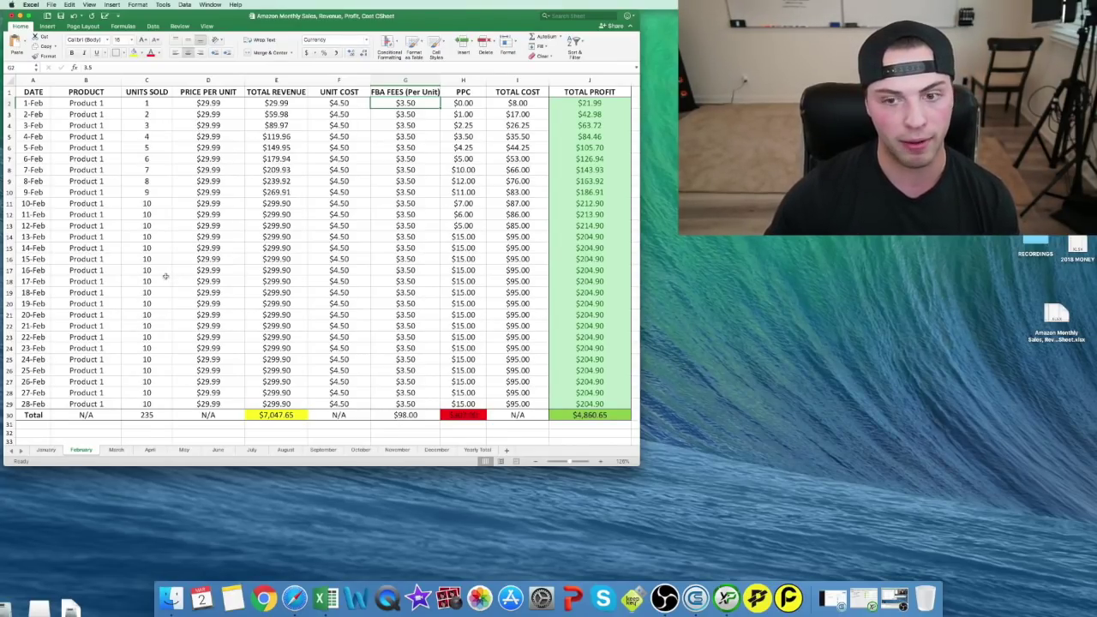
click(610, 416)
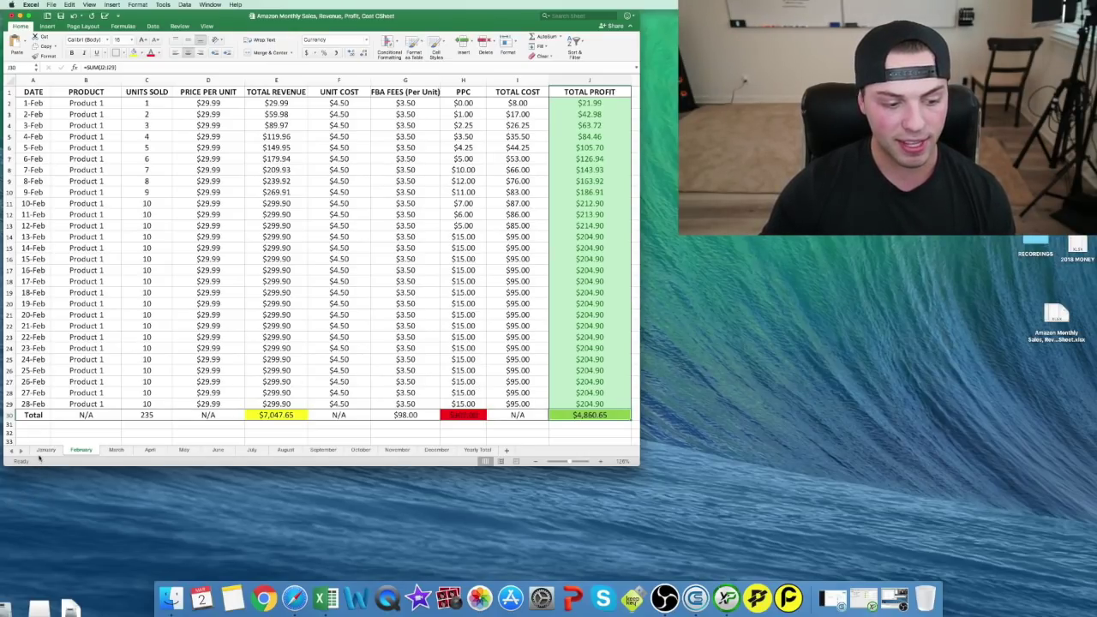
click(479, 451)
- Check which January cell feeds the Yearly Total units figure, then return to January
click(459, 91)
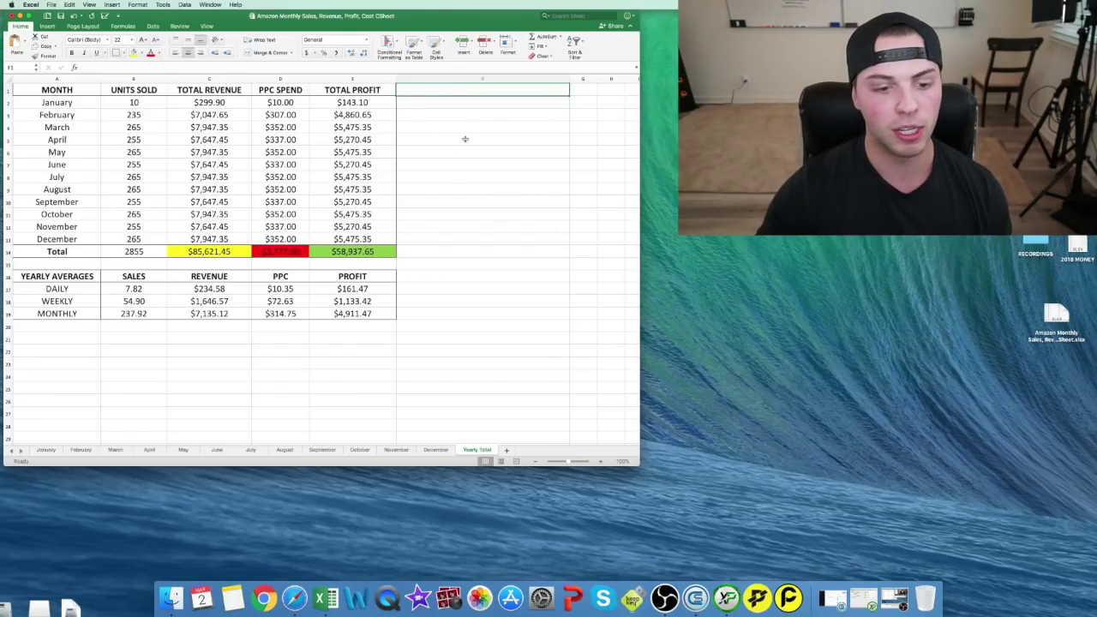
click(146, 104)
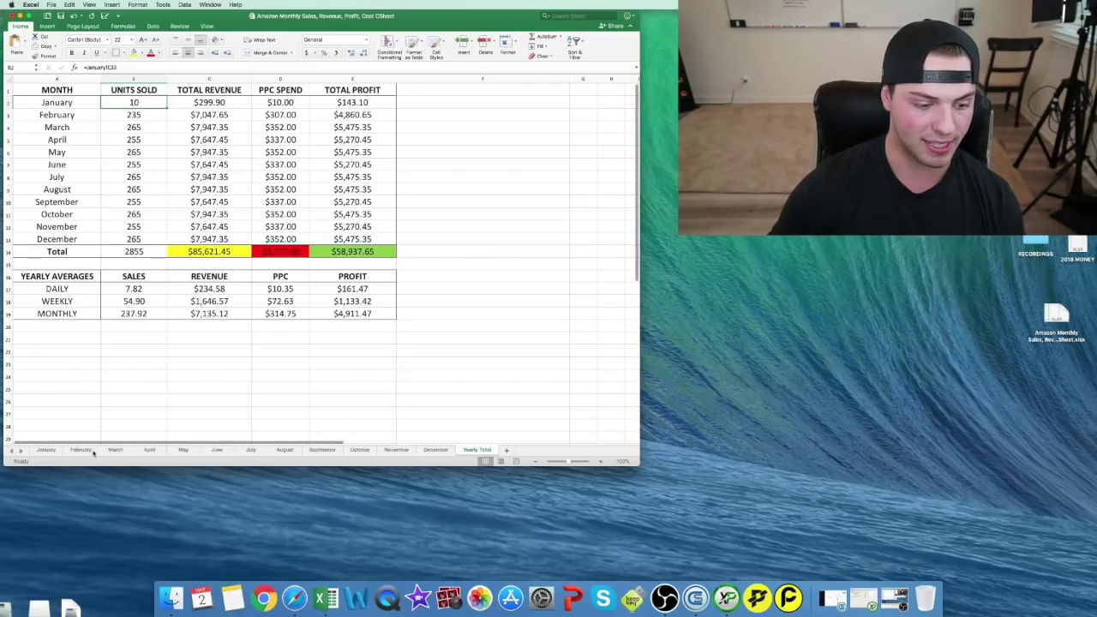
click(46, 449)
- Enter 20 units, $29.99 price and $5.00 unit cost in the 2-Jan row
click(163, 111)
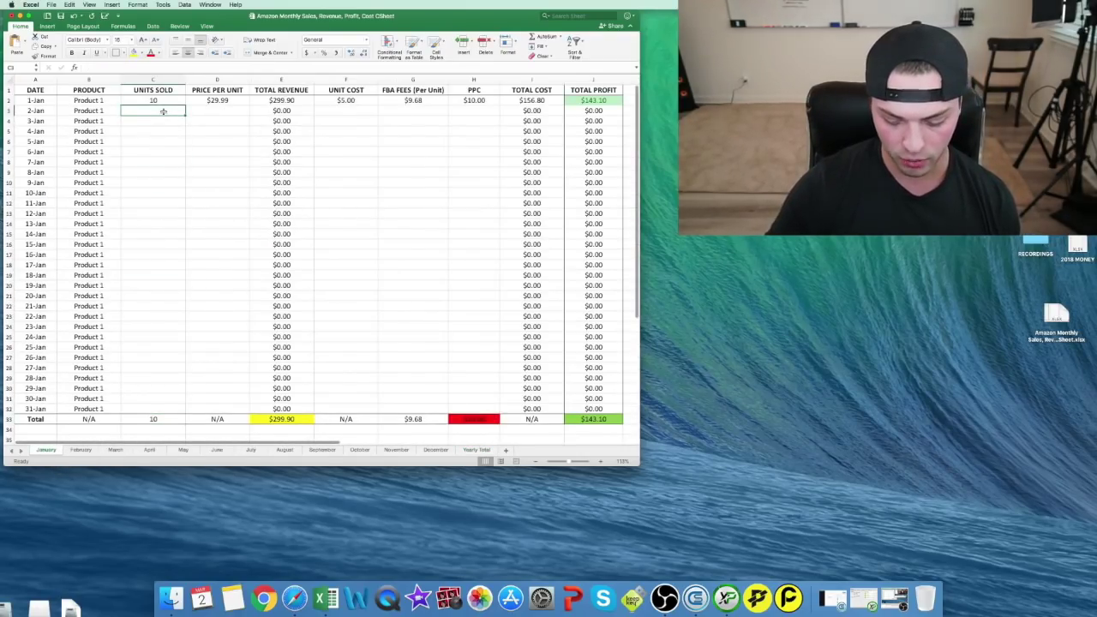
text(20)
key(Return)
click(233, 112)
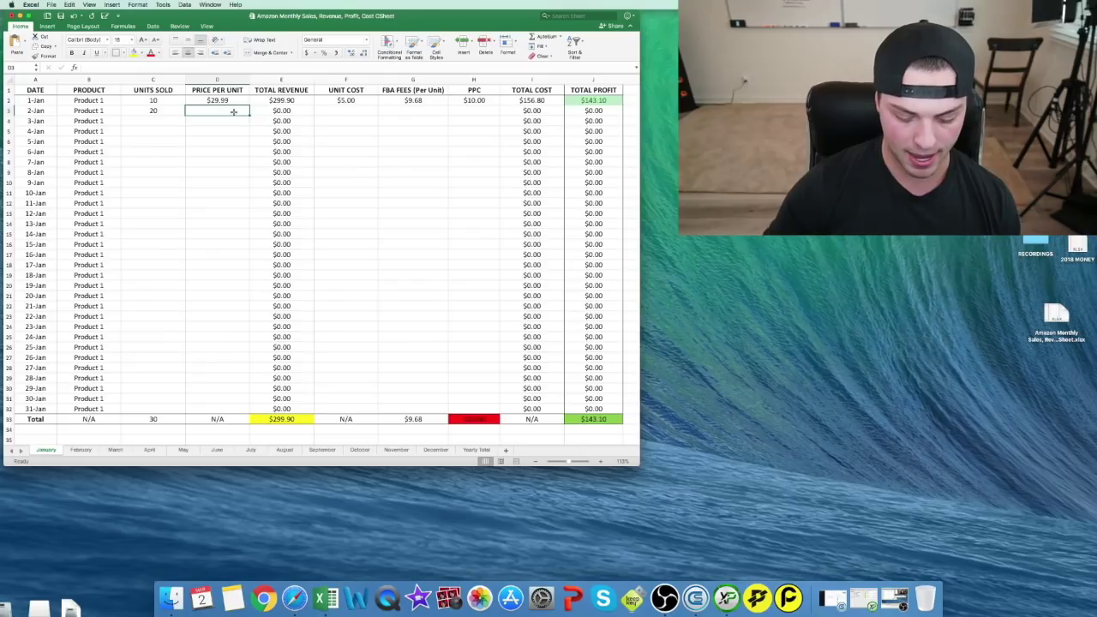
text($29.99)
key(Tab)
key(Tab)
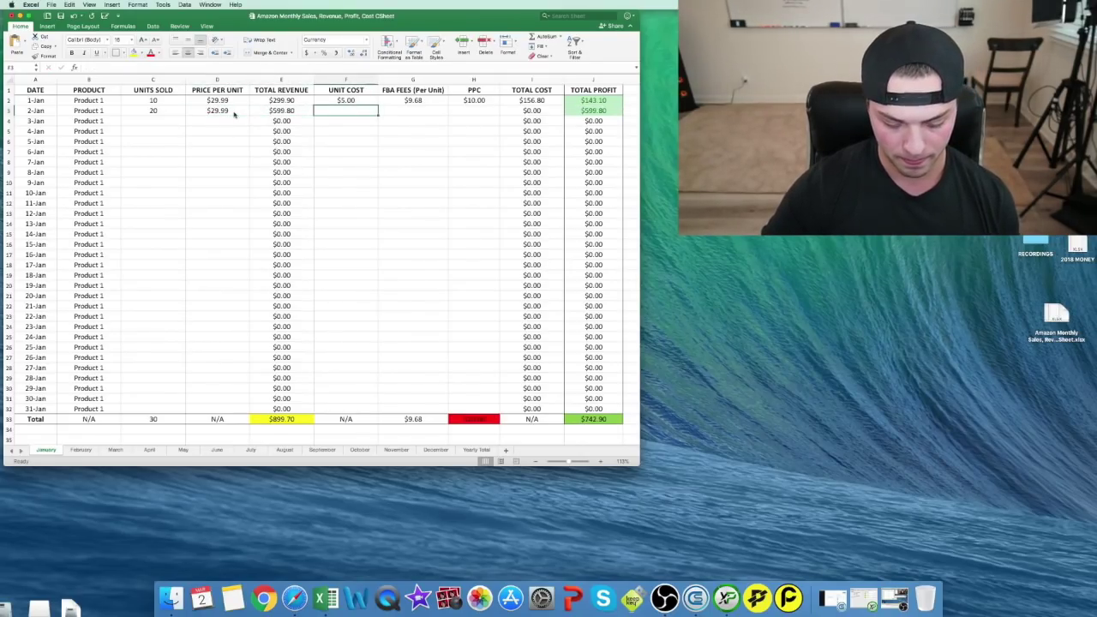
text(5)
key(Tab)
- Add a $9.68 FBA fee and $0 PPC for 2-Jan and confirm its profit formula
text(9.6)
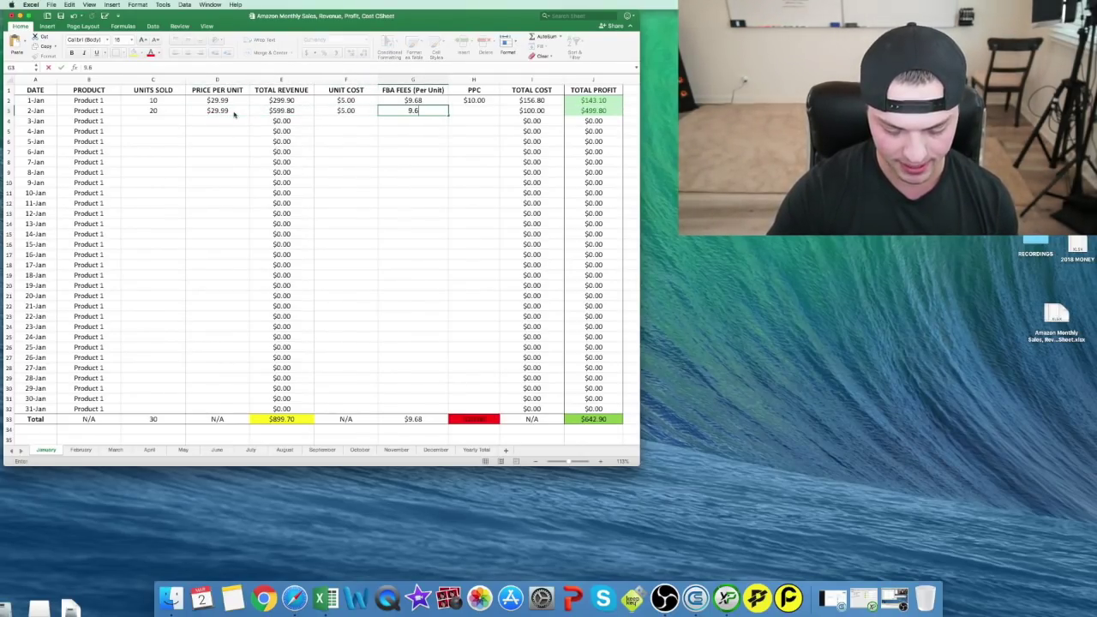
text(8)
key(Tab)
text(0)
key(Return)
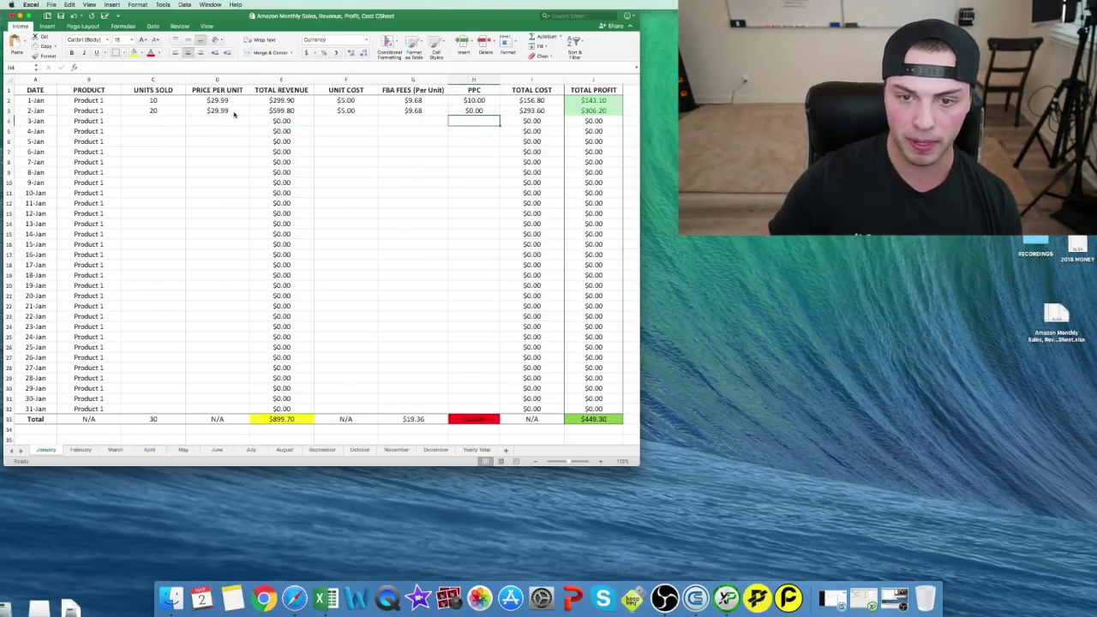
double_click(602, 111)
key(Return)
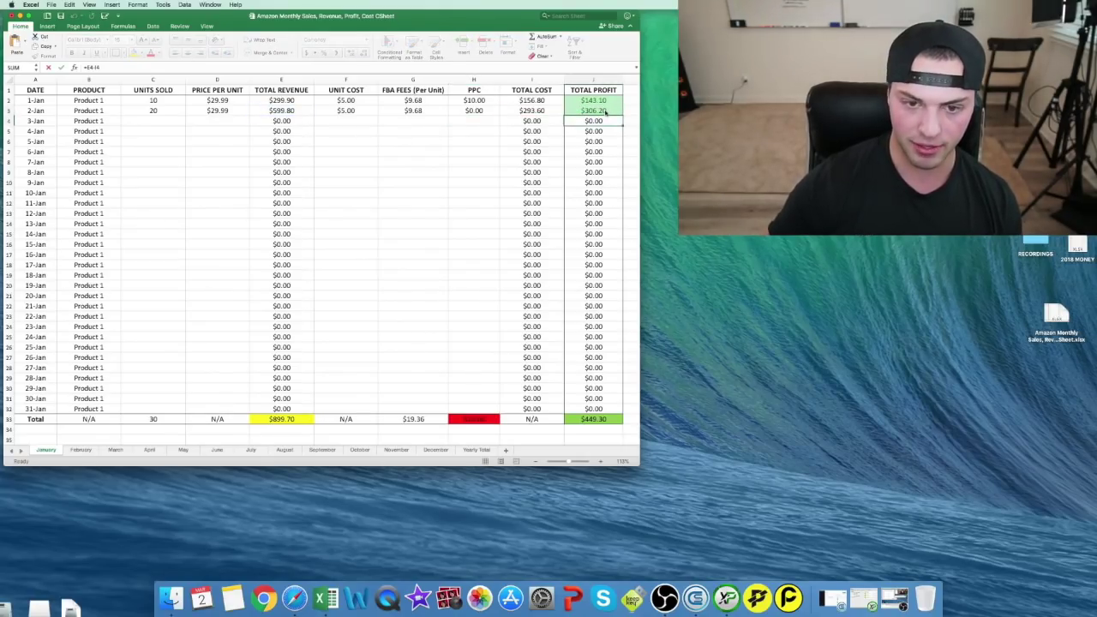
click(477, 450)
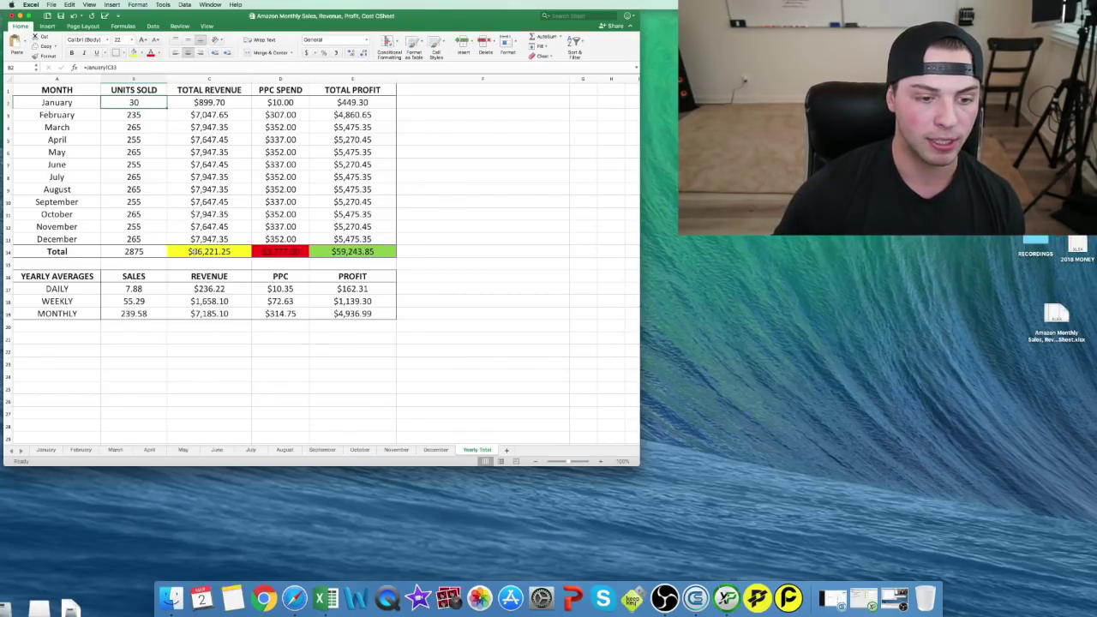
- Check the Yearly Total SUM formulas for revenue, PPC spend and profit, and review the averages
click(212, 251)
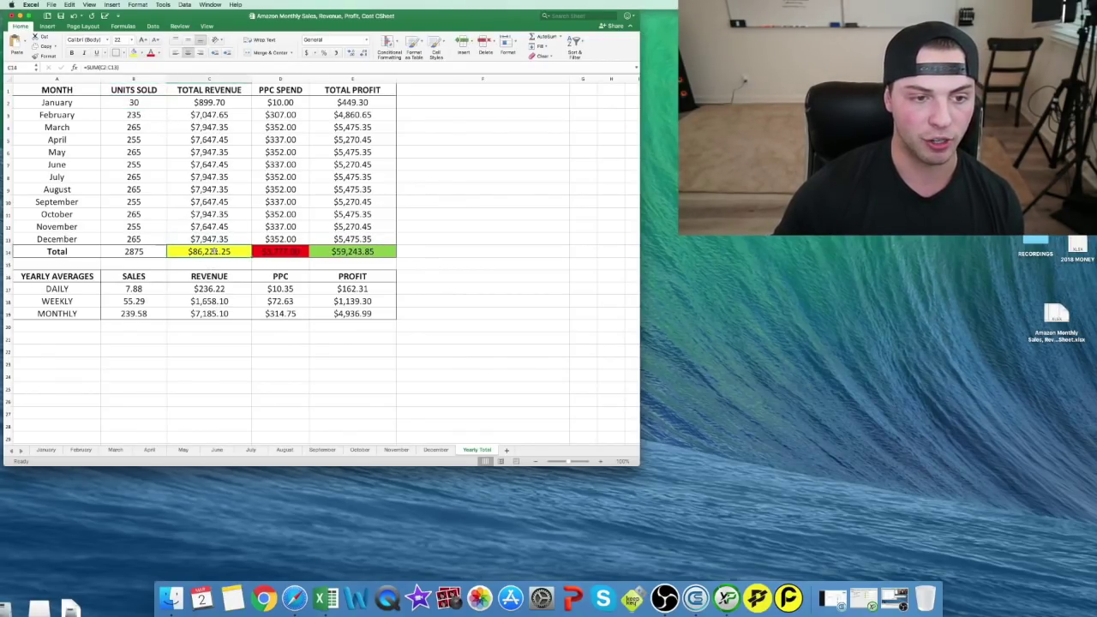
click(286, 252)
click(382, 251)
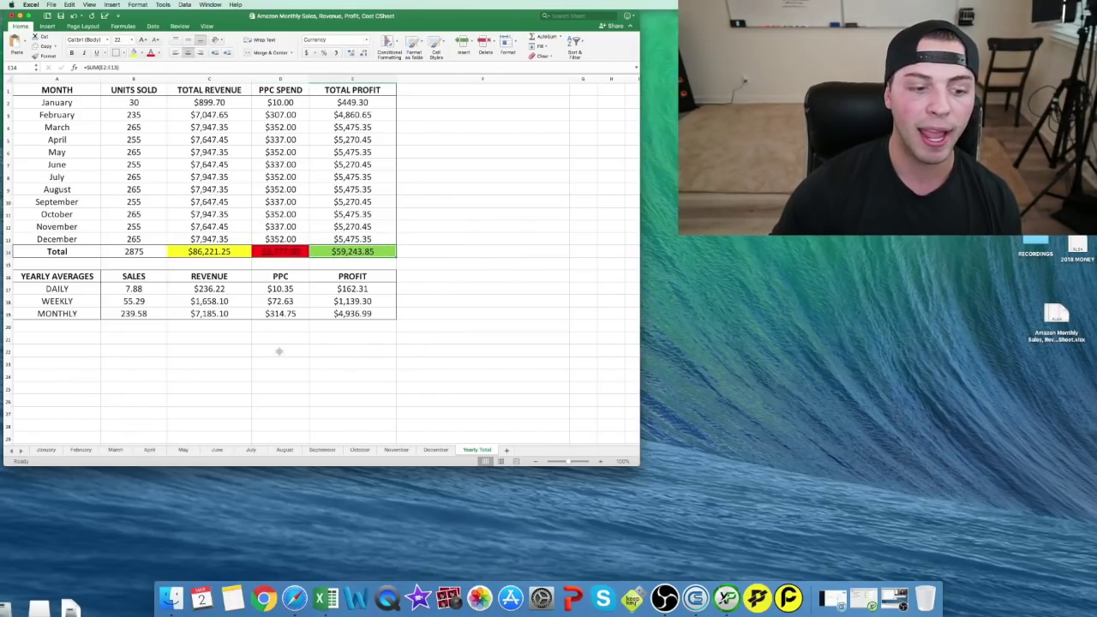
scroll(248, 335, down, 2)
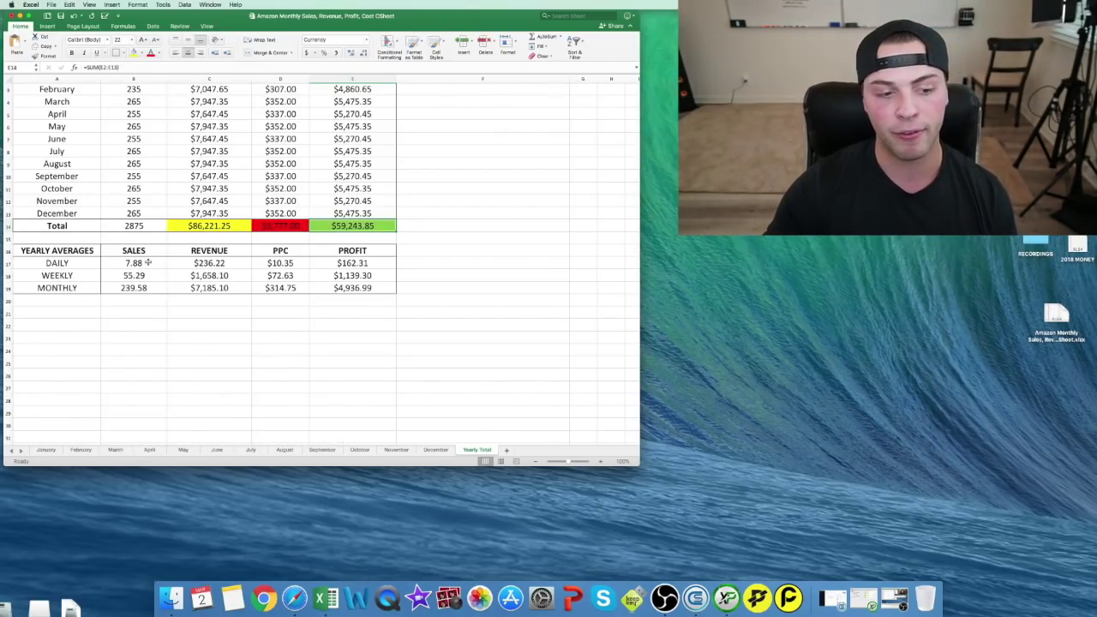
scroll(151, 274, up, 2)
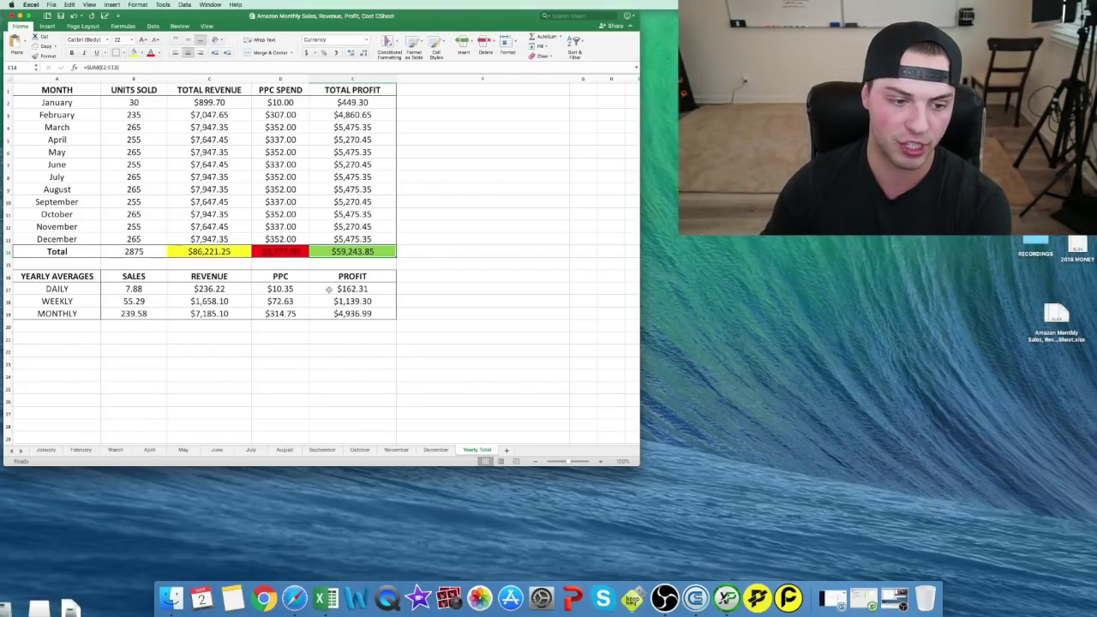
scroll(85, 299, up, 1)
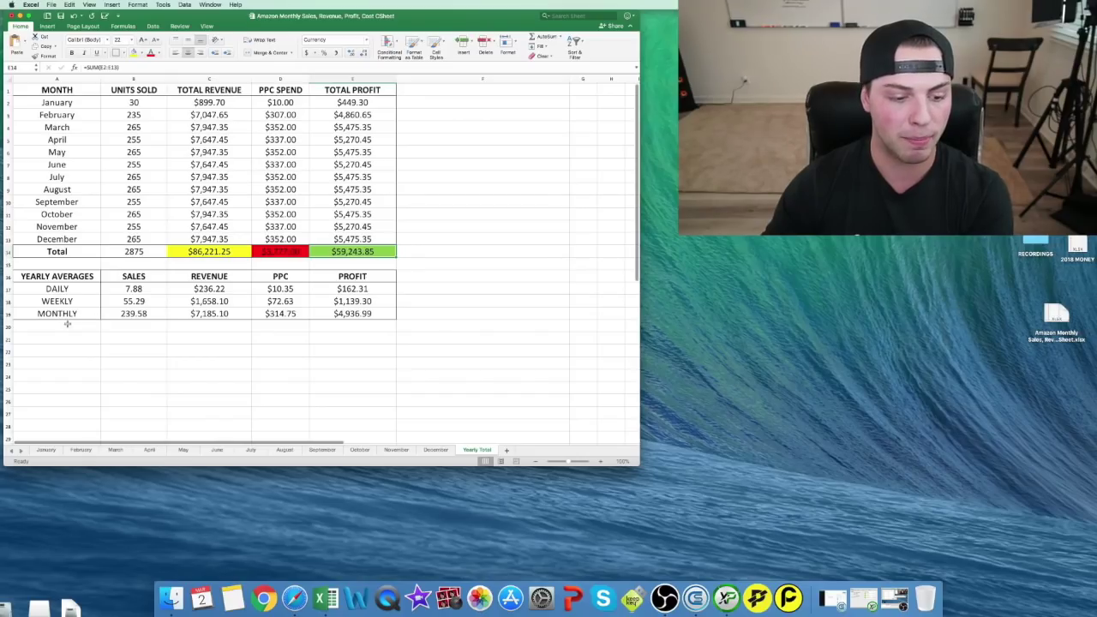